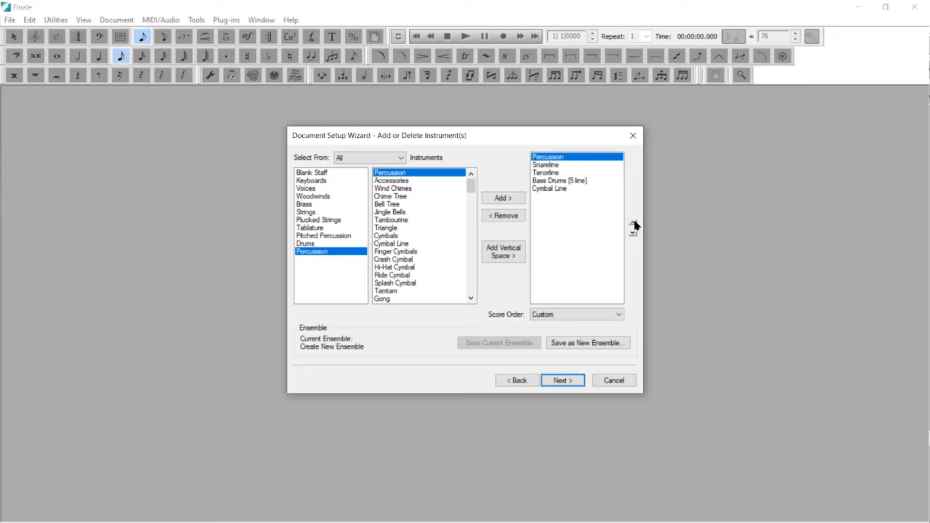
Accept the instrument list and fill in the score information with the title "Demo" and the composer "Yours Truly"
{"action": "left_click", "coordinate": [562, 381]}
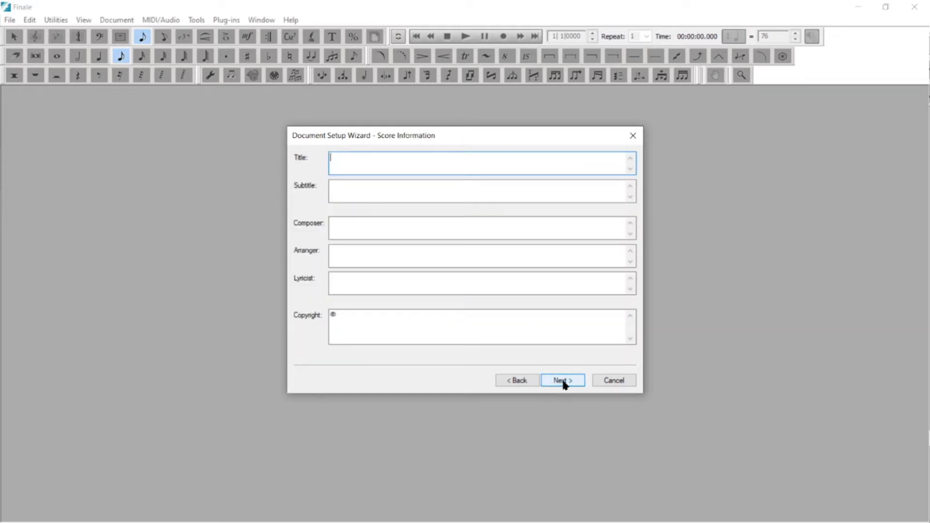
{"action": "type", "text": "Demo"}
{"action": "left_click", "coordinate": [378, 226]}
{"action": "type", "text": "Yours Turlu"}
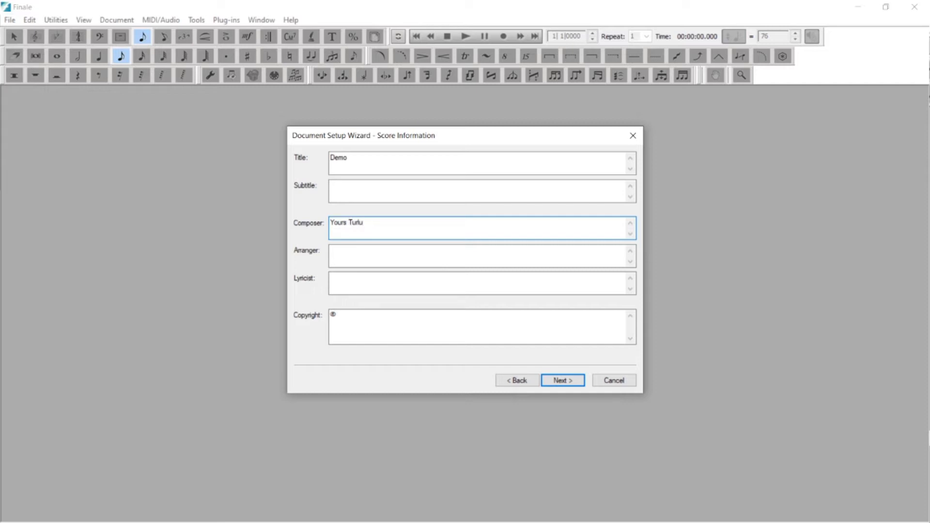
{"action": "key", "text": "BackSpace"}
{"action": "key", "text": "BackSpace"}
{"action": "key", "text": "BackSpace"}
{"action": "key", "text": "BackSpace"}
{"action": "type", "text": "ruly"}
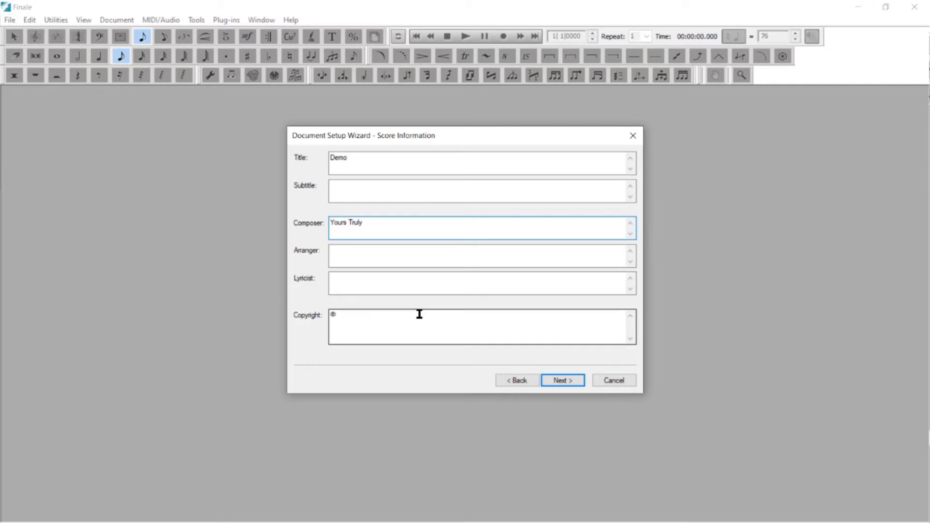
Enter "Great Speller" as arranger, add 2020 to the copyright line, and continue past the score information
{"action": "left_click", "coordinate": [390, 260]}
{"action": "type", "text": "Great Speller"}
{"action": "left_click", "coordinate": [420, 335]}
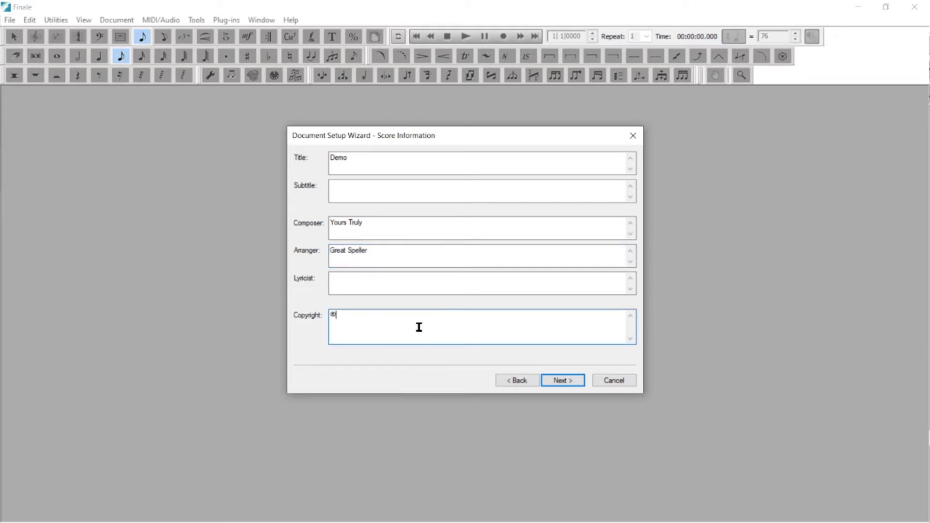
{"action": "type", "text": "202"}
{"action": "key", "text": "BackSpace"}
{"action": "key", "text": "BackSpace"}
{"action": "type", "text": "020"}
{"action": "left_click", "coordinate": [558, 384]}
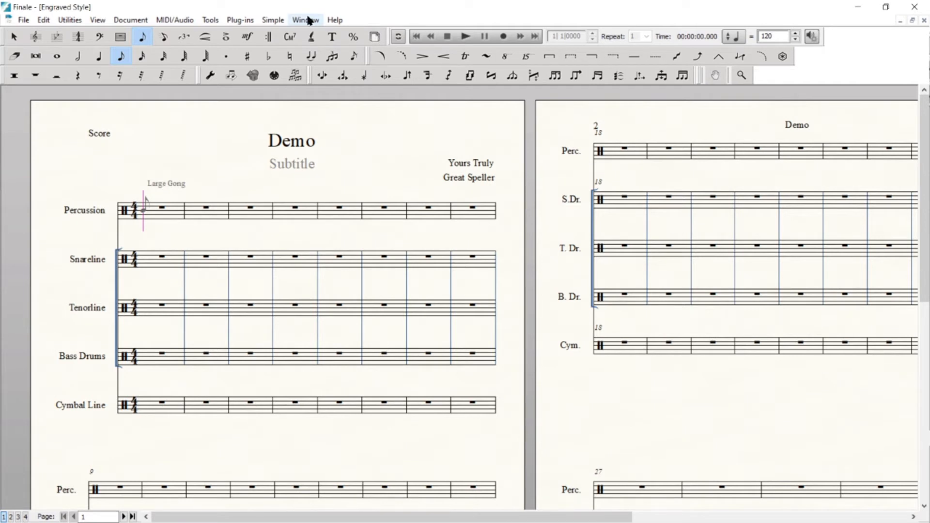
Open the ScoreManager and assign Kontakt 5 as the playback device for the instruments
{"action": "left_click", "coordinate": [310, 20]}
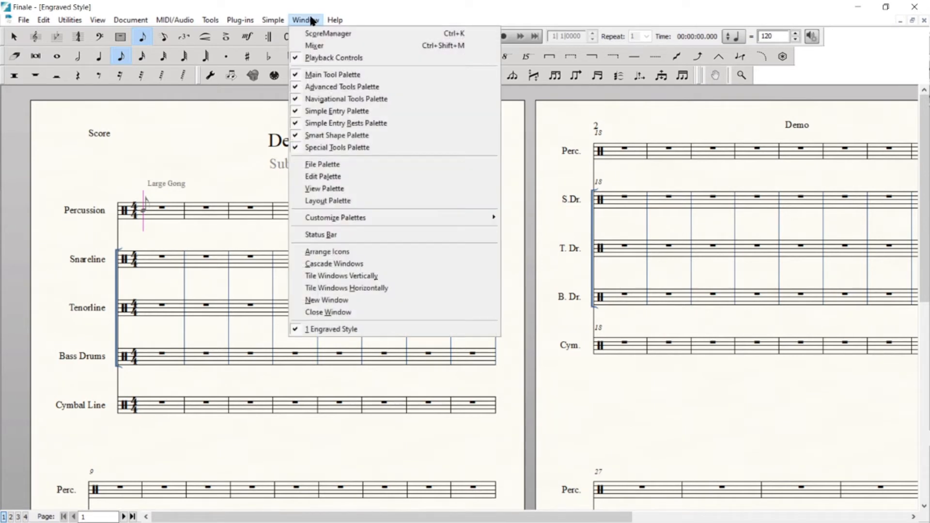
{"action": "left_click", "coordinate": [323, 33]}
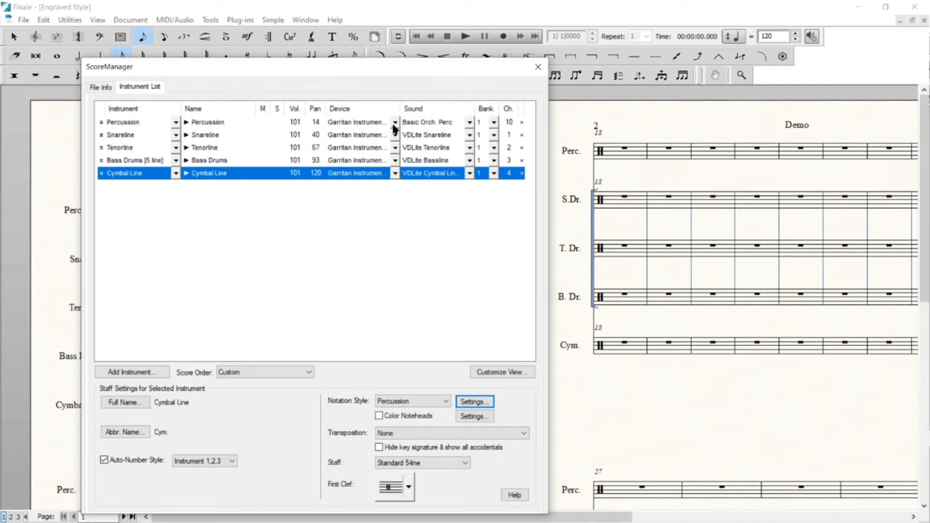
{"action": "left_click", "coordinate": [396, 122]}
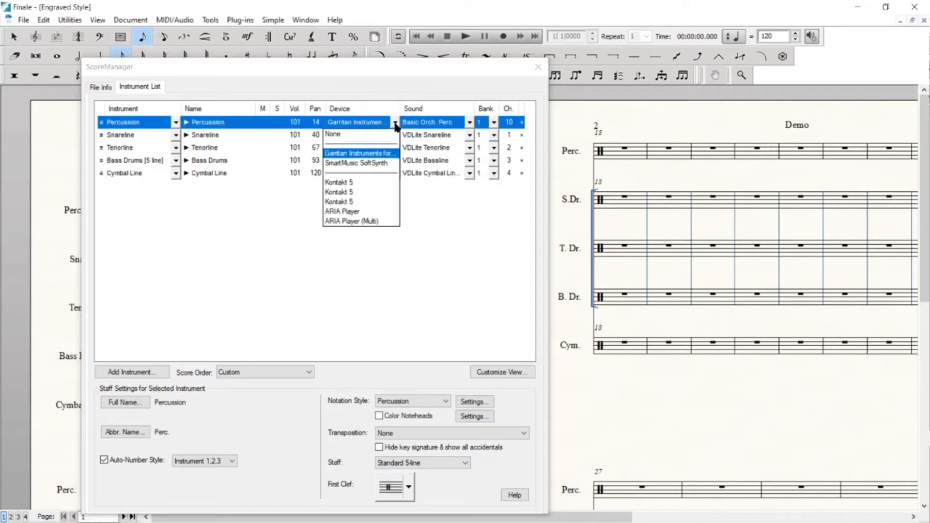
{"action": "left_click", "coordinate": [362, 177]}
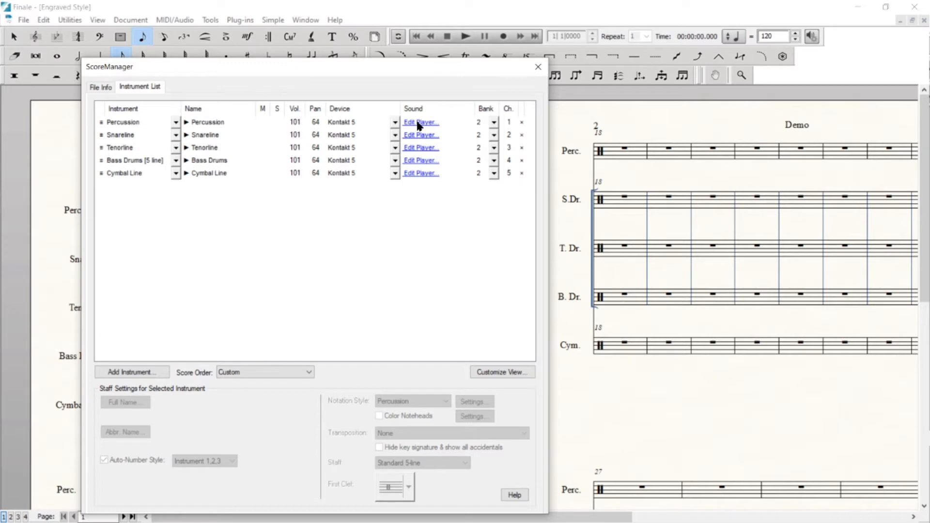
Open the Kontakt player for the Percussion instrument and expand the Virtual Drumline instrument library
{"action": "left_click", "coordinate": [420, 126]}
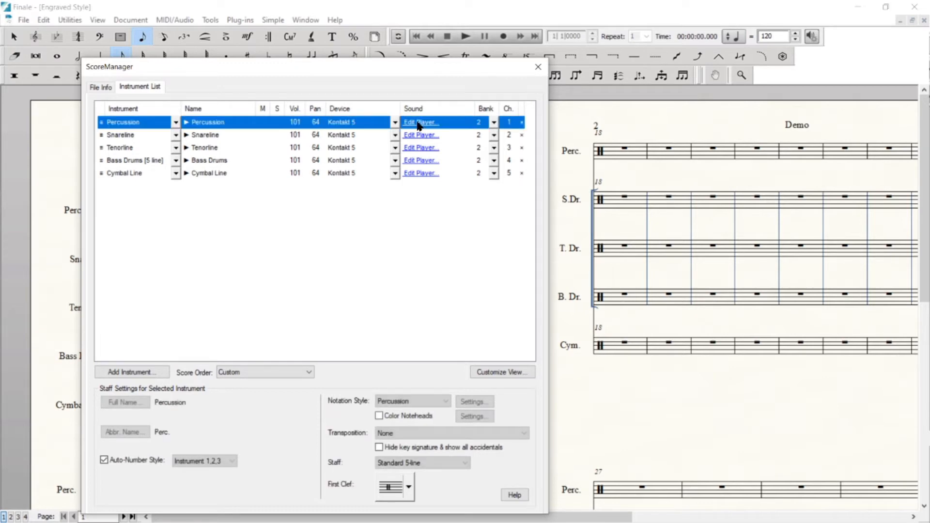
{"action": "left_click", "coordinate": [420, 134]}
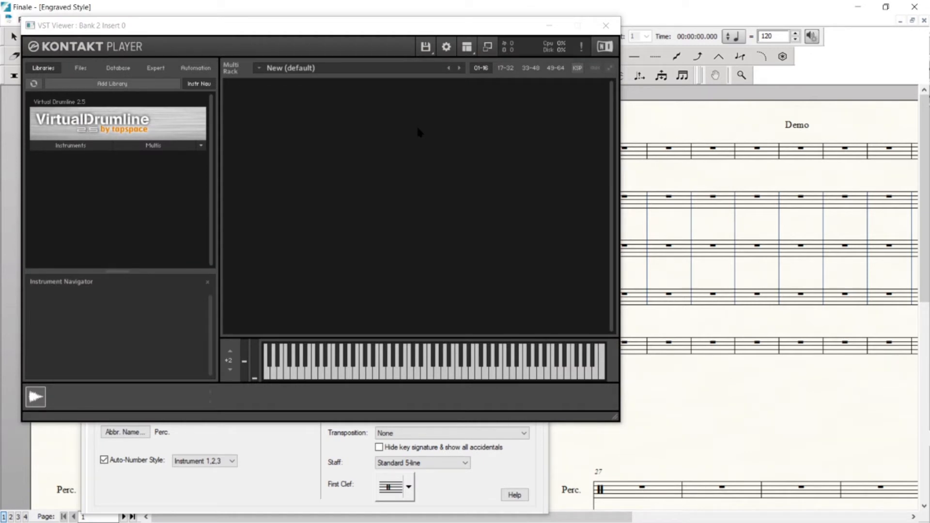
{"action": "left_click", "coordinate": [96, 148]}
{"action": "double_click", "coordinate": [92, 158]}
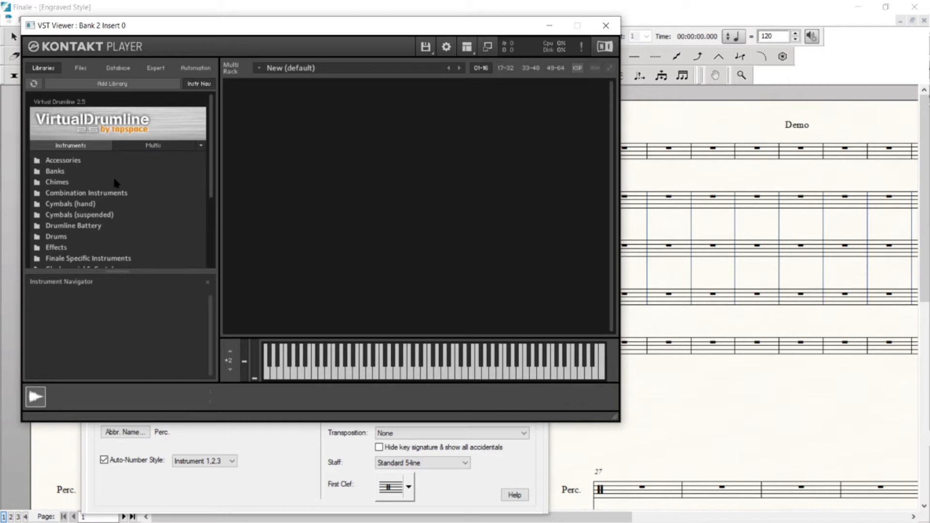
Load Concert Band Combo.nki from the Combination Instruments folder into the rack and close the Kontakt player
{"action": "scroll", "coordinate": [115, 180], "scroll_direction": "down", "scroll_amount": 1}
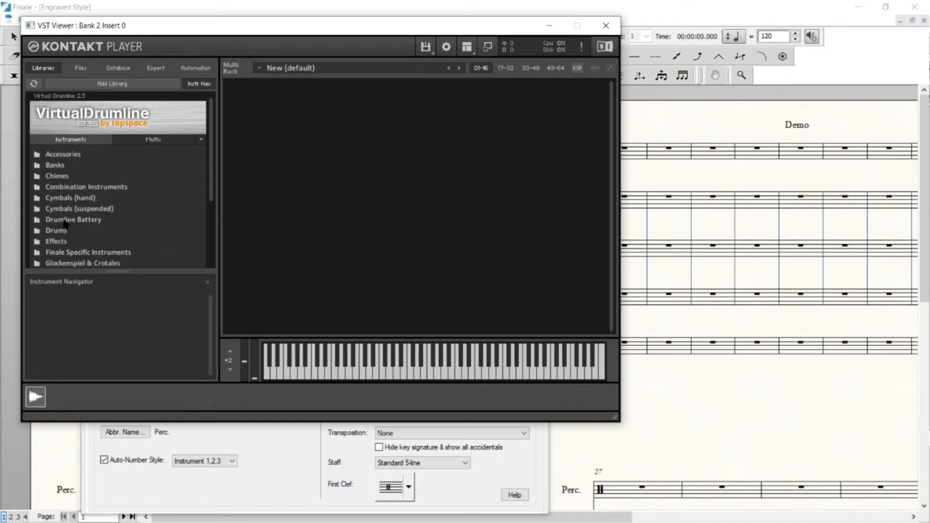
{"action": "scroll", "coordinate": [66, 225], "scroll_direction": "down", "scroll_amount": 5}
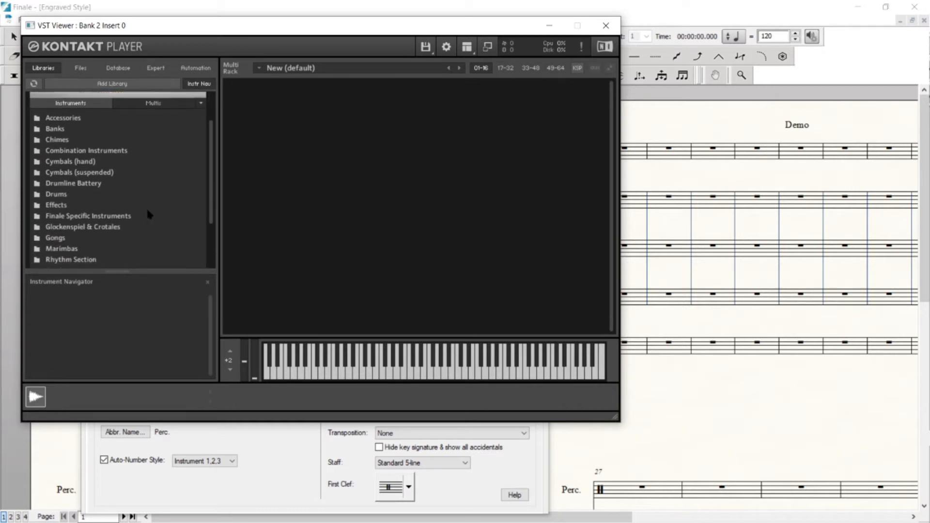
{"action": "scroll", "coordinate": [155, 198], "scroll_direction": "down", "scroll_amount": 1}
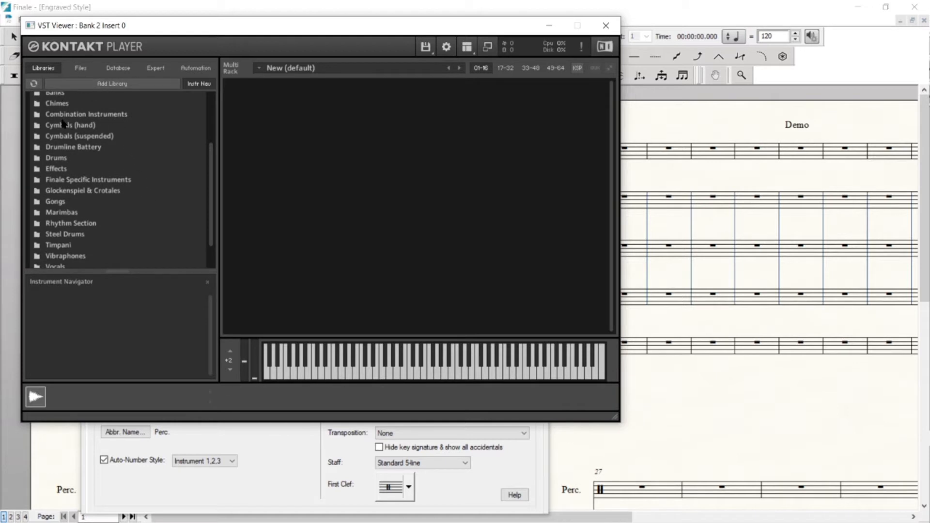
{"action": "double_click", "coordinate": [89, 115]}
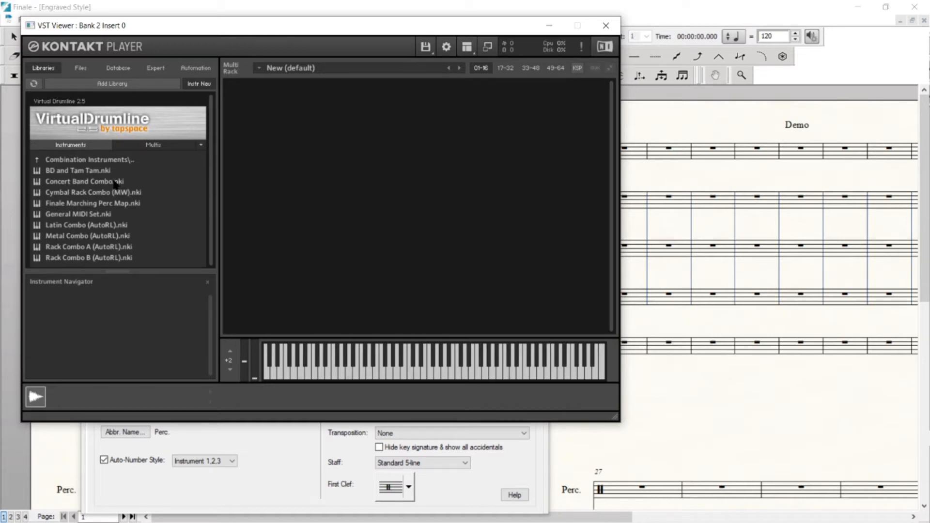
{"action": "left_click", "coordinate": [115, 183]}
{"action": "double_click", "coordinate": [116, 183]}
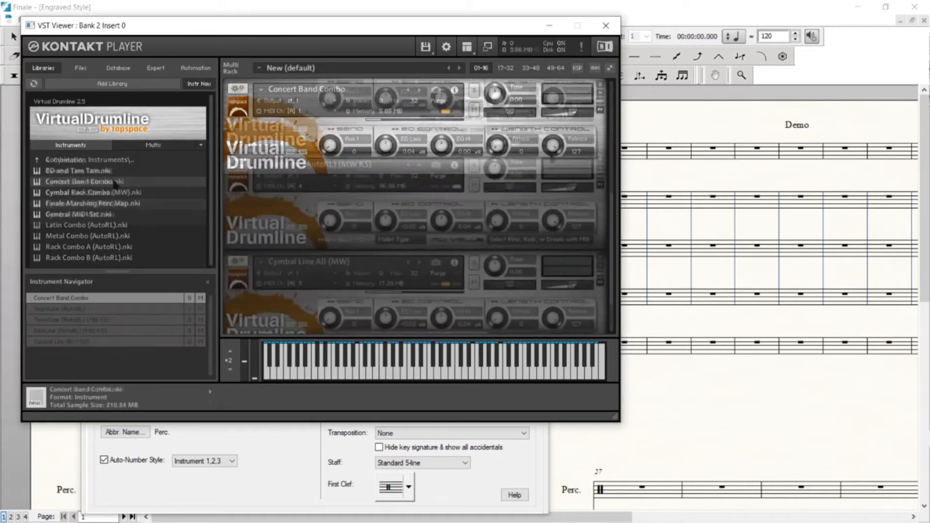
{"action": "left_click_drag", "start_coordinate": [616, 282], "coordinate": [615, 131]}
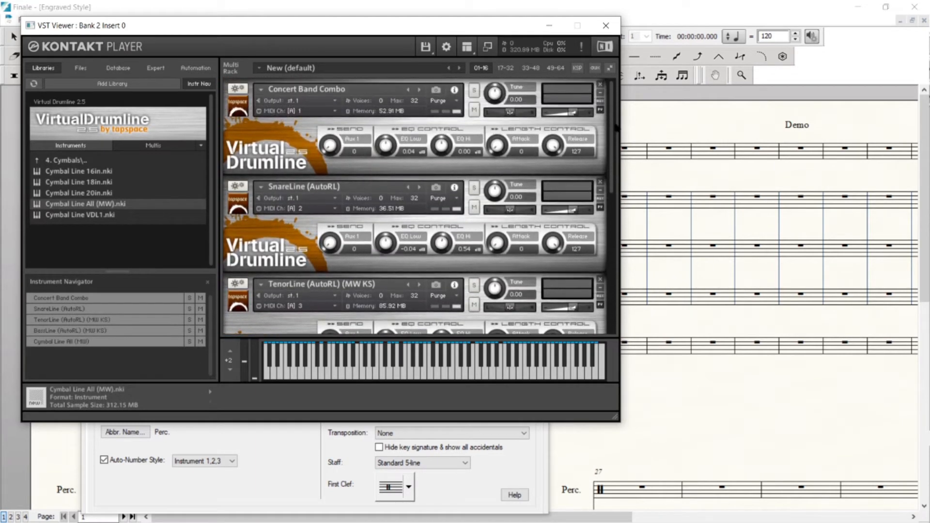
{"action": "left_click", "coordinate": [607, 26]}
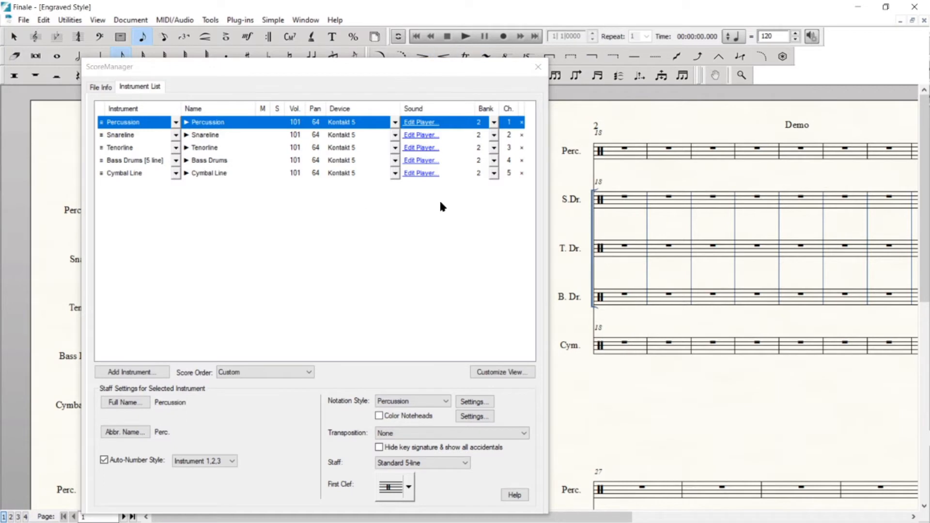
Create a new percussion layout for the Percussion staff and name it "Concert Band Combo Layout"
{"action": "left_click", "coordinate": [465, 404]}
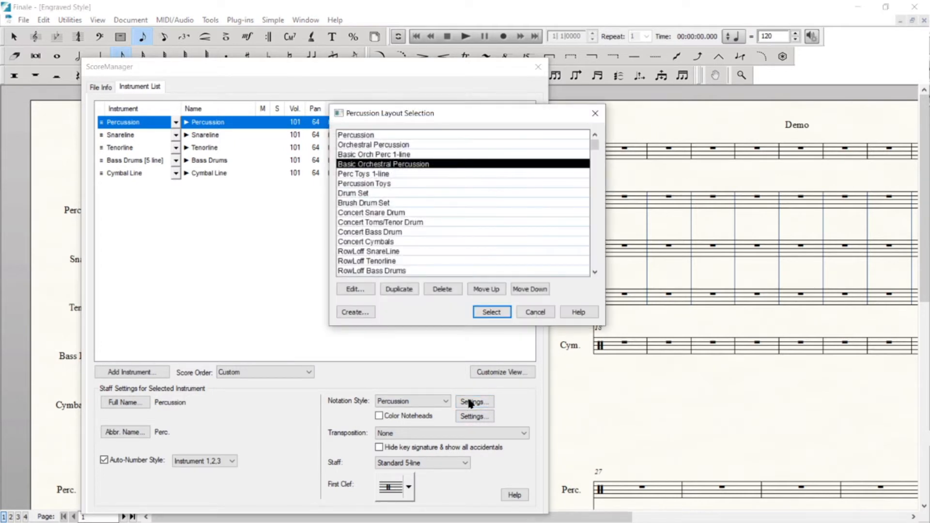
{"action": "left_click", "coordinate": [364, 312]}
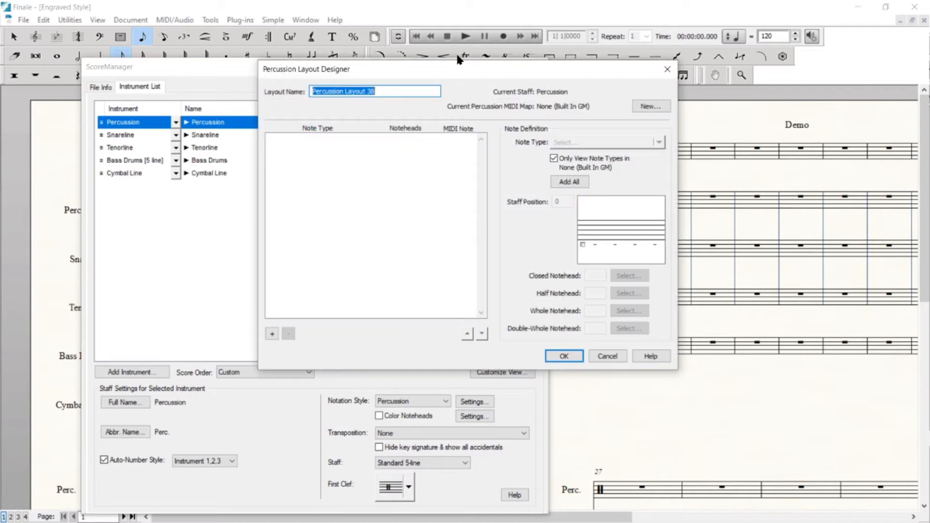
{"action": "type", "text": "Conc"}
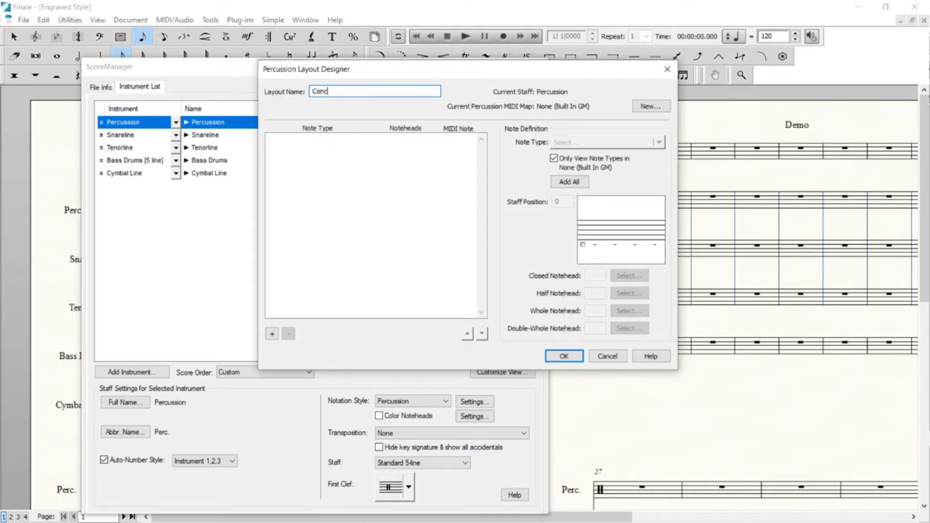
{"action": "type", "text": "ert Band Combo Layout"}
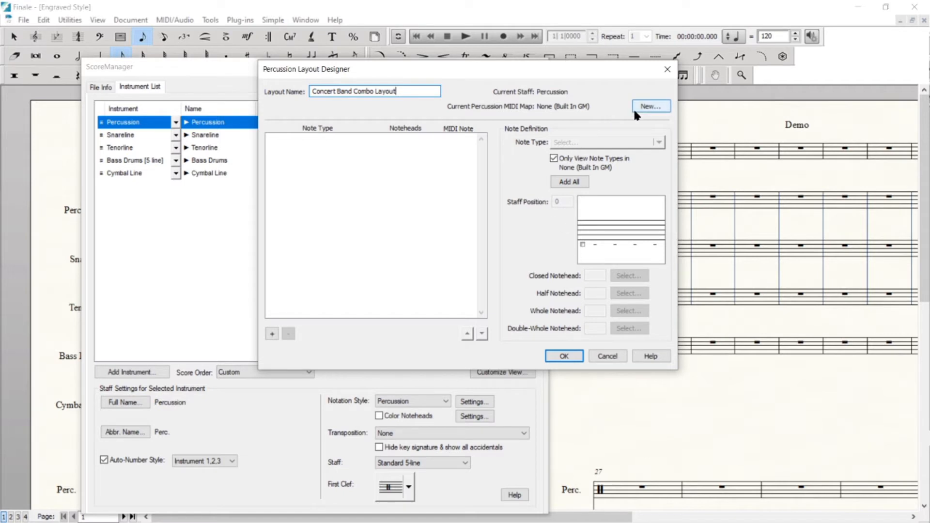
Create a new percussion MIDI map for the Tapspace Drumline for Finale device with the display name "Demo-Concert Band Combo"
{"action": "left_click", "coordinate": [648, 108]}
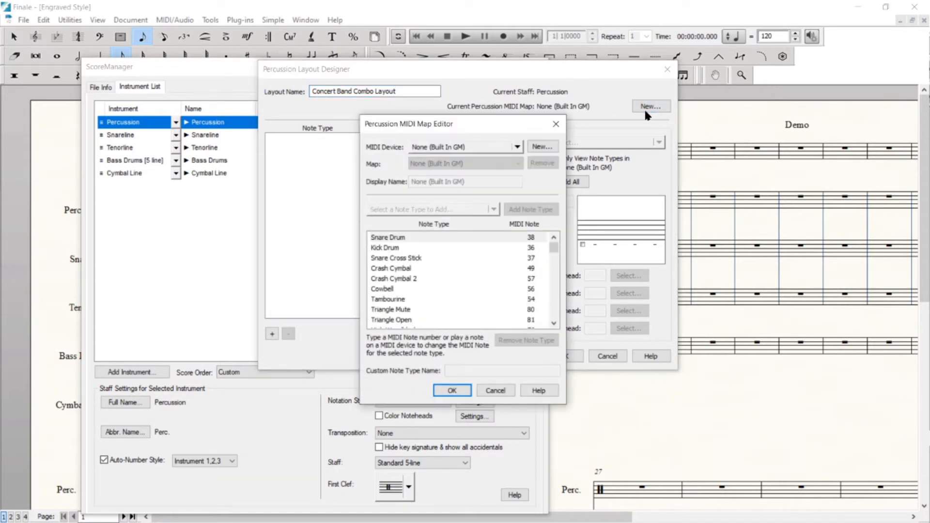
{"action": "left_click", "coordinate": [513, 148]}
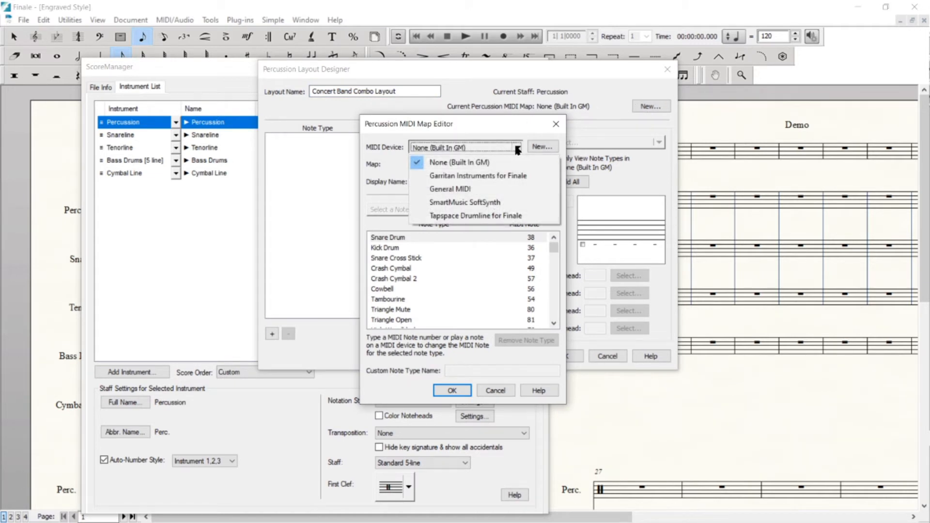
{"action": "left_click", "coordinate": [504, 219]}
{"action": "left_click", "coordinate": [508, 165]}
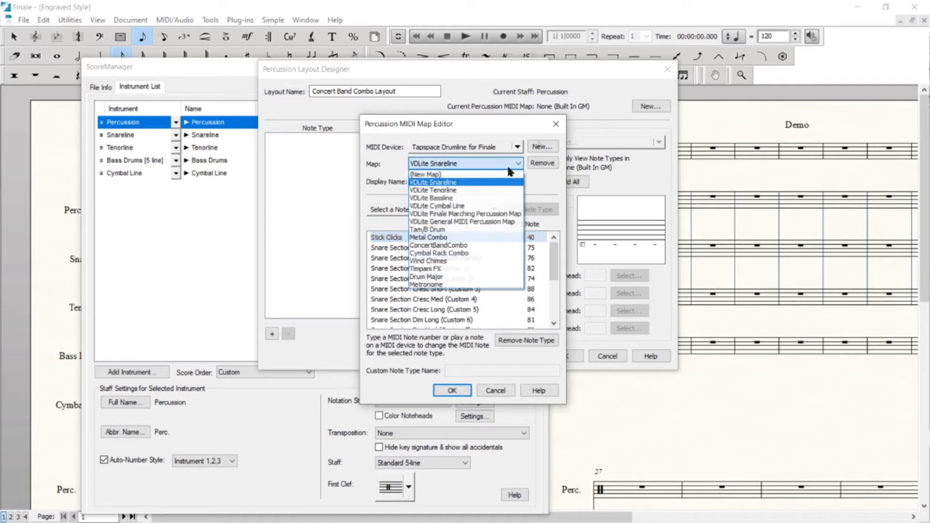
{"action": "left_click", "coordinate": [502, 176]}
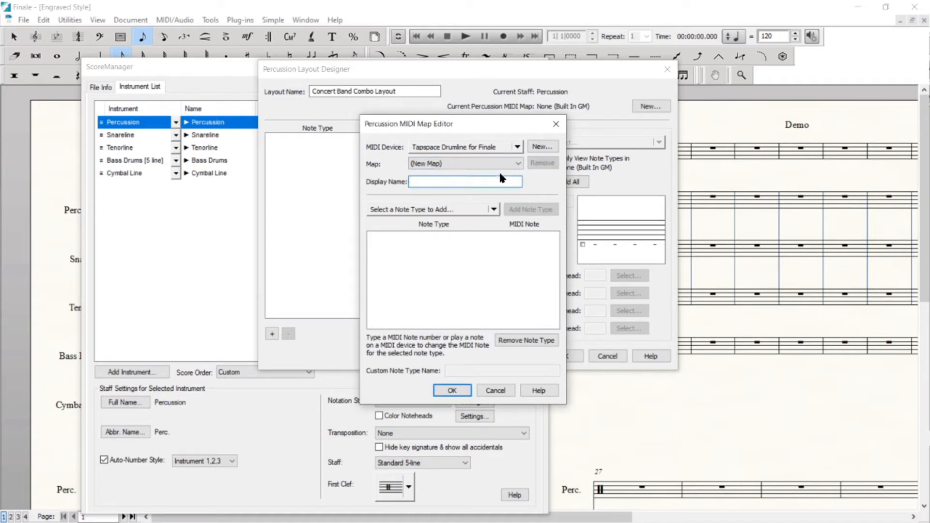
{"action": "type", "text": "Demo-Concert Band COmbo"}
{"action": "key", "text": "BackSpace"}
{"action": "key", "text": "BackSpace"}
{"action": "key", "text": "BackSpace"}
{"action": "key", "text": "BackSpace"}
{"action": "type", "text": "ombo"}
Add the Snare Drum note type to the MIDI map and set its MIDI note to 60
{"action": "left_click", "coordinate": [463, 209]}
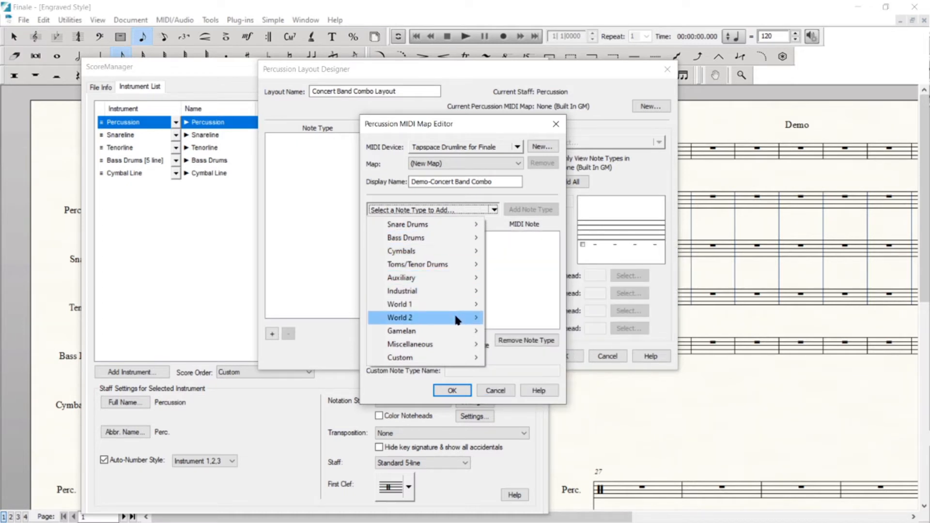
{"action": "mouse_move", "coordinate": [457, 319]}
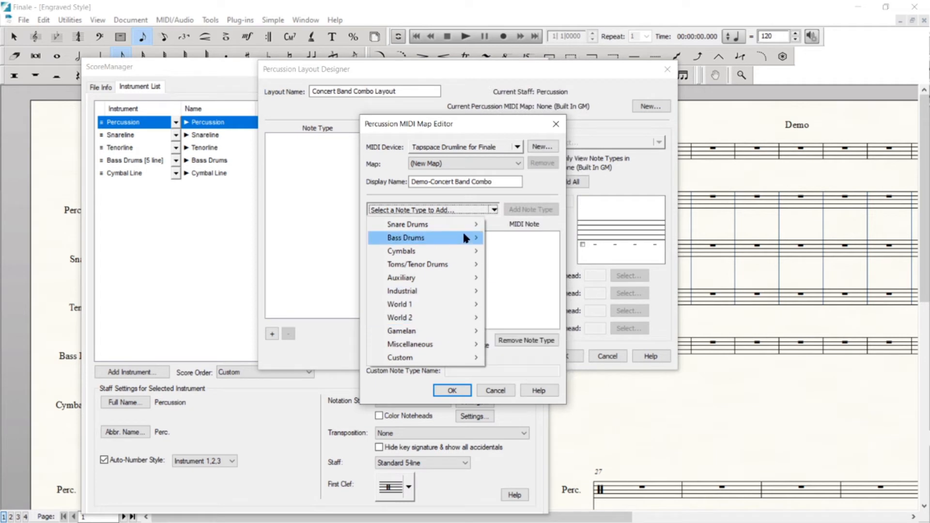
{"action": "mouse_move", "coordinate": [462, 225]}
{"action": "mouse_move", "coordinate": [554, 222]}
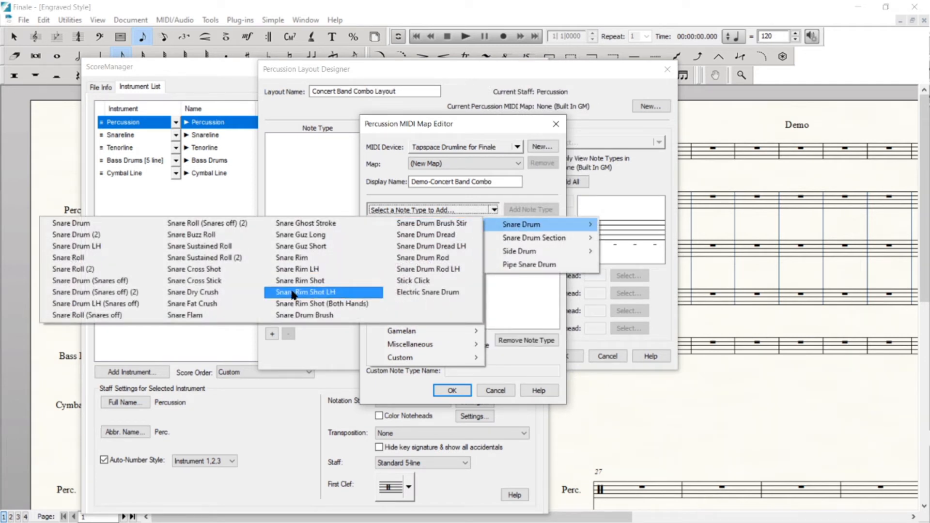
{"action": "left_click", "coordinate": [104, 224]}
{"action": "left_click", "coordinate": [541, 208]}
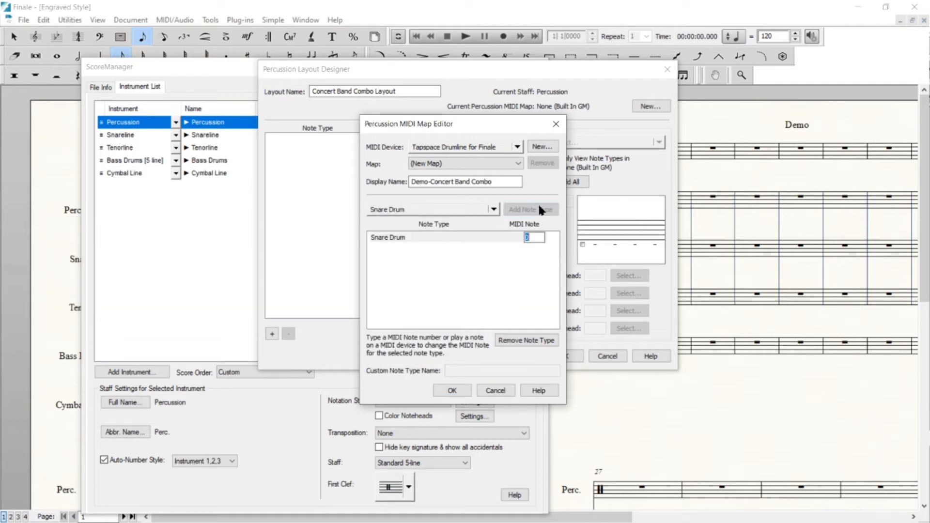
{"action": "type", "text": "60"}
{"action": "left_click", "coordinate": [495, 243]}
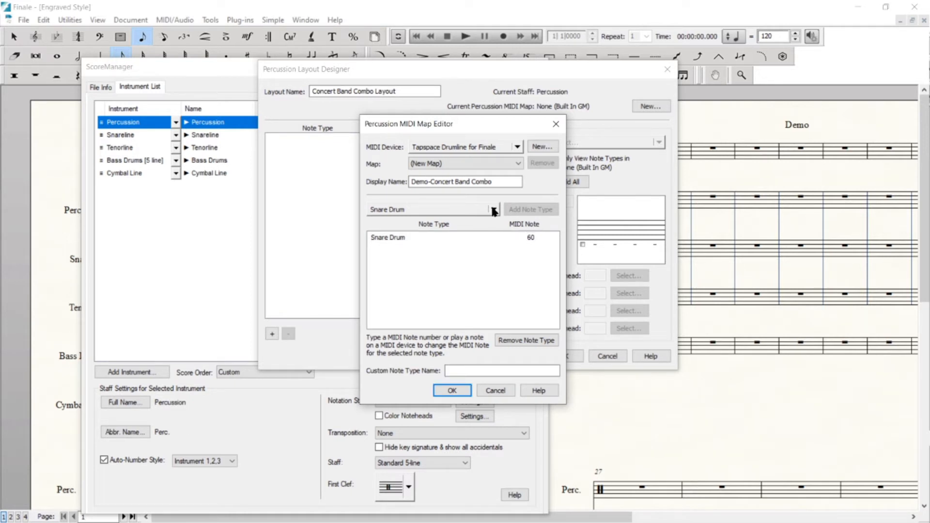
Add the Snare Drum (Snares off) note type to the MIDI map and set its MIDI note to 61
{"action": "left_click", "coordinate": [489, 211]}
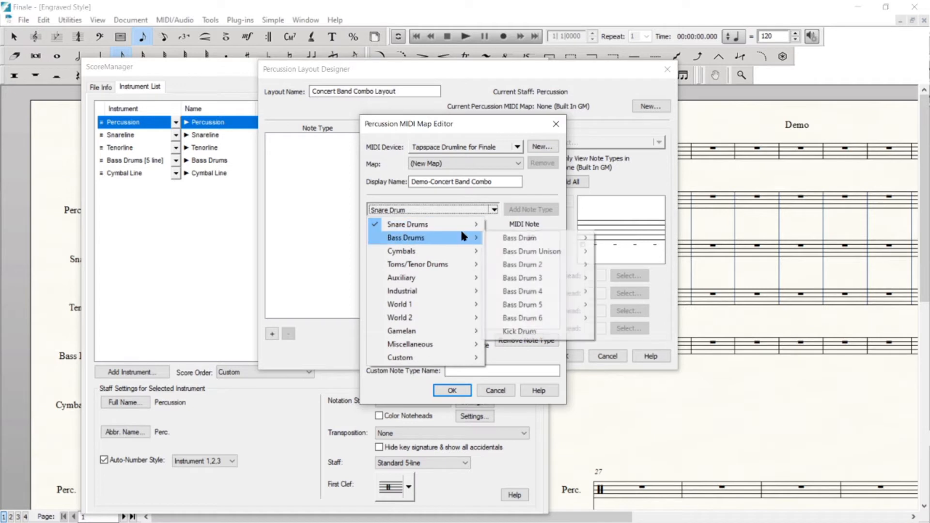
{"action": "mouse_move", "coordinate": [465, 224]}
{"action": "mouse_move", "coordinate": [517, 225]}
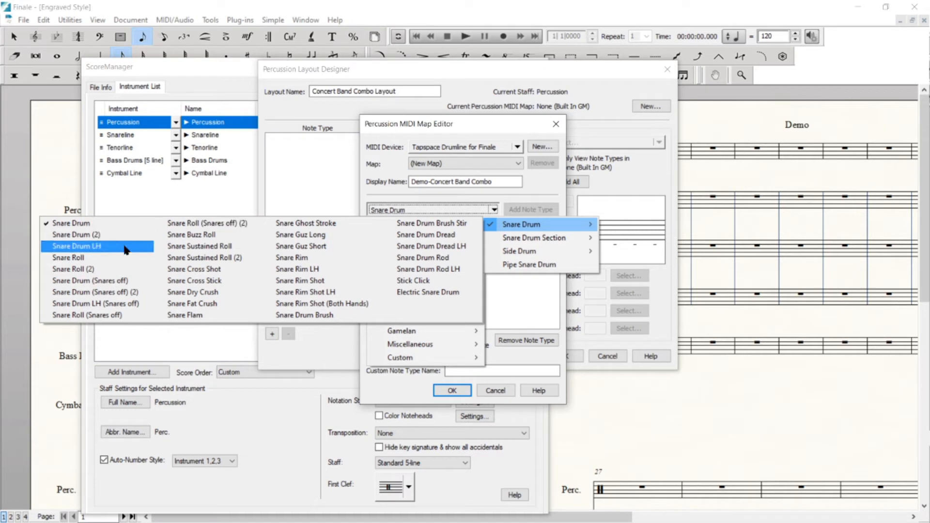
{"action": "left_click", "coordinate": [131, 281]}
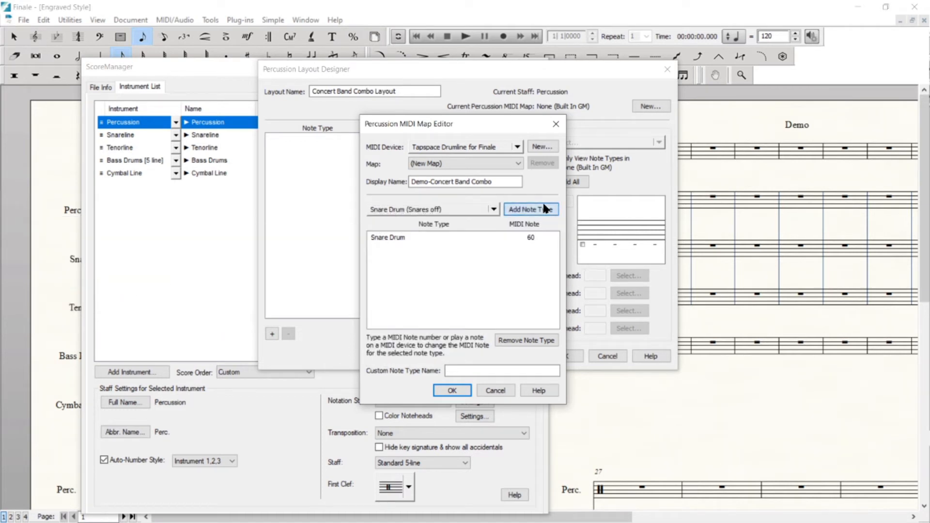
{"action": "left_click", "coordinate": [543, 211]}
{"action": "type", "text": "61"}
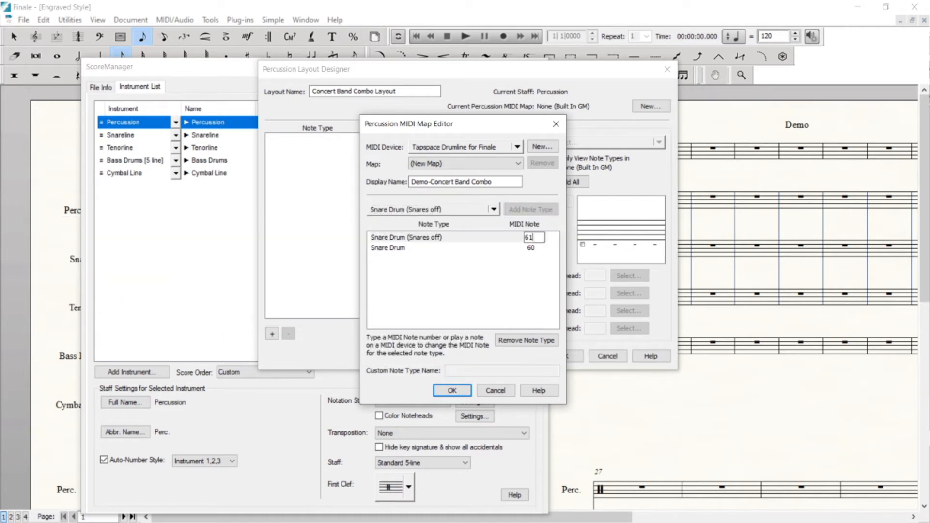
{"action": "left_click", "coordinate": [494, 266]}
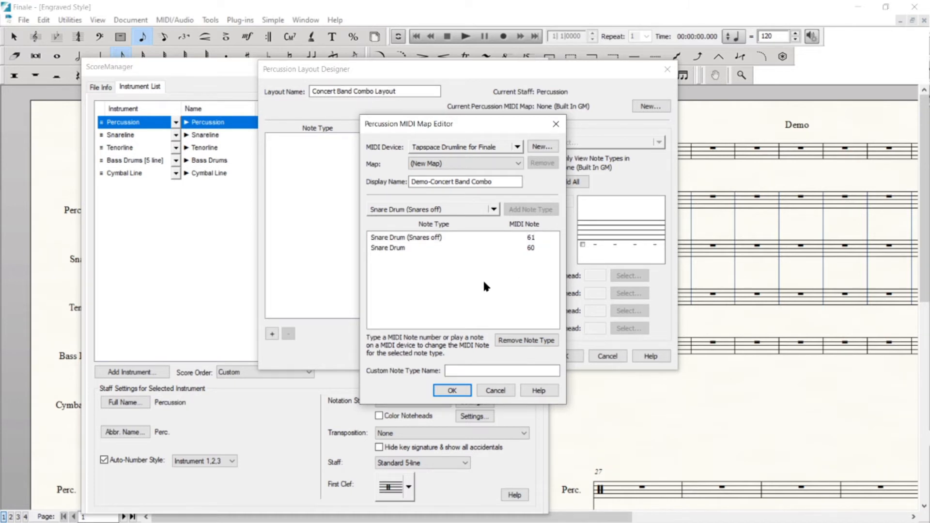
Add the Snare Roll note type to the MIDI map and set its MIDI note to 62
{"action": "left_click", "coordinate": [475, 210]}
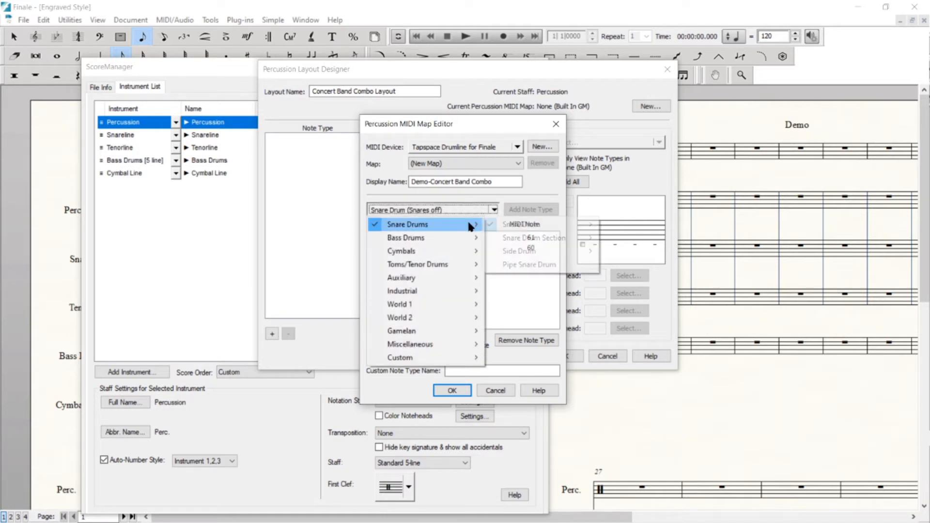
{"action": "mouse_move", "coordinate": [509, 231]}
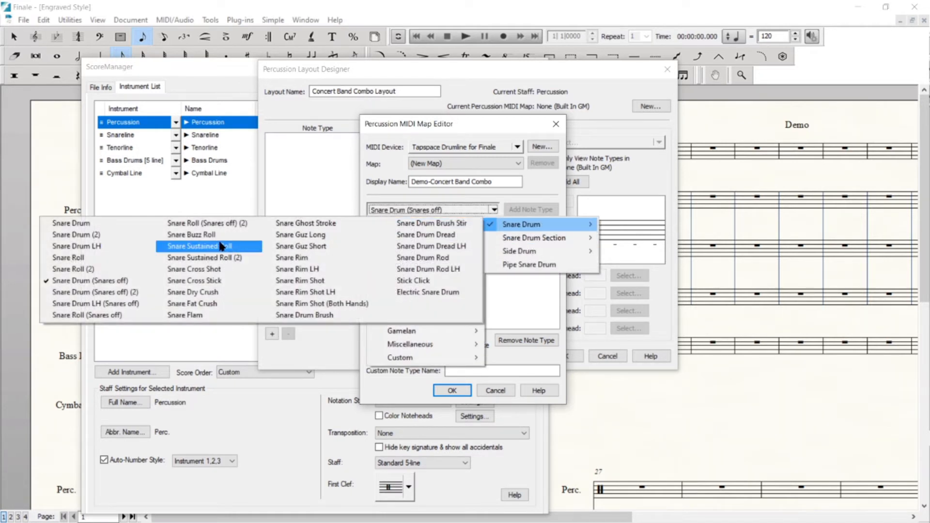
{"action": "left_click", "coordinate": [126, 247]}
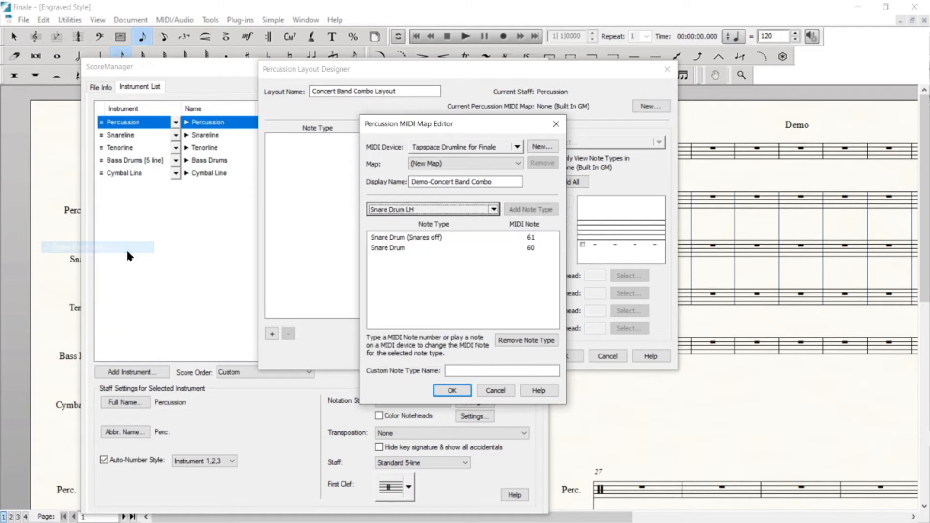
{"action": "mouse_move", "coordinate": [463, 225]}
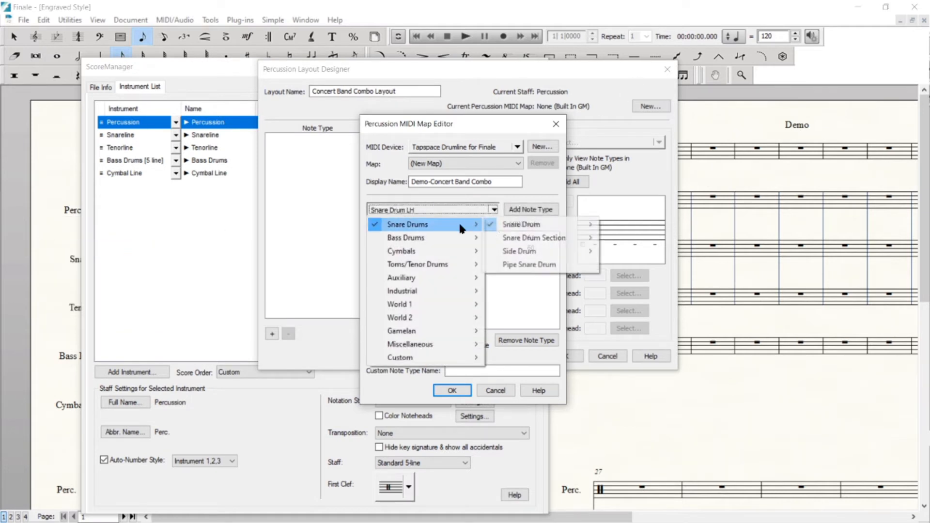
{"action": "mouse_move", "coordinate": [521, 224]}
{"action": "left_click", "coordinate": [94, 258]}
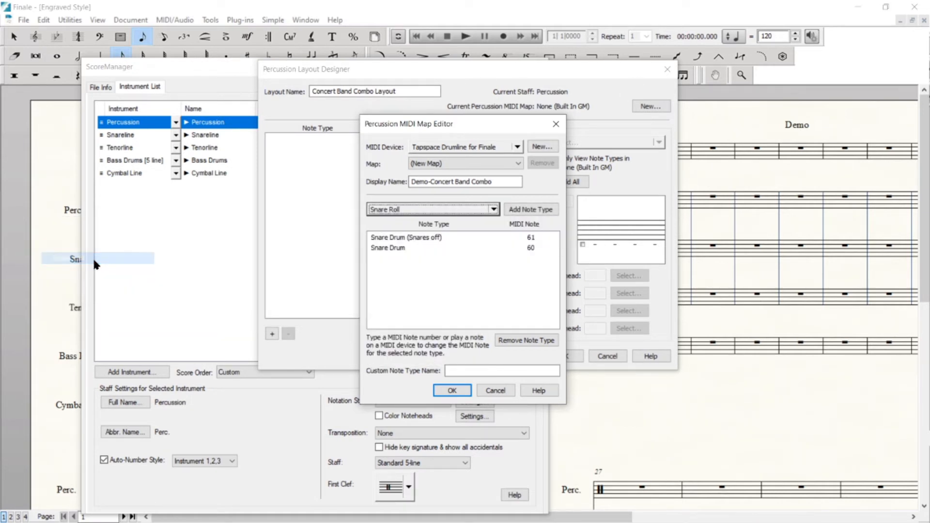
{"action": "left_click", "coordinate": [551, 211]}
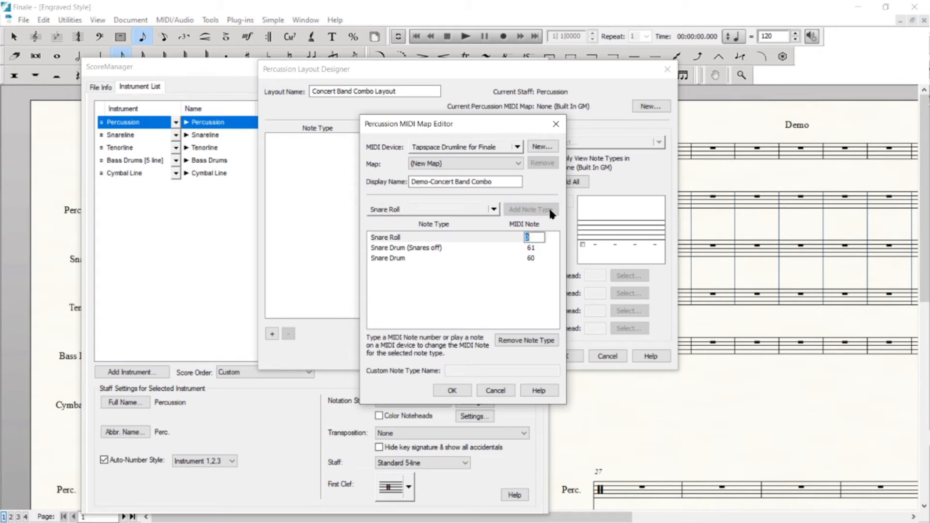
{"action": "type", "text": "62"}
{"action": "left_click", "coordinate": [520, 293]}
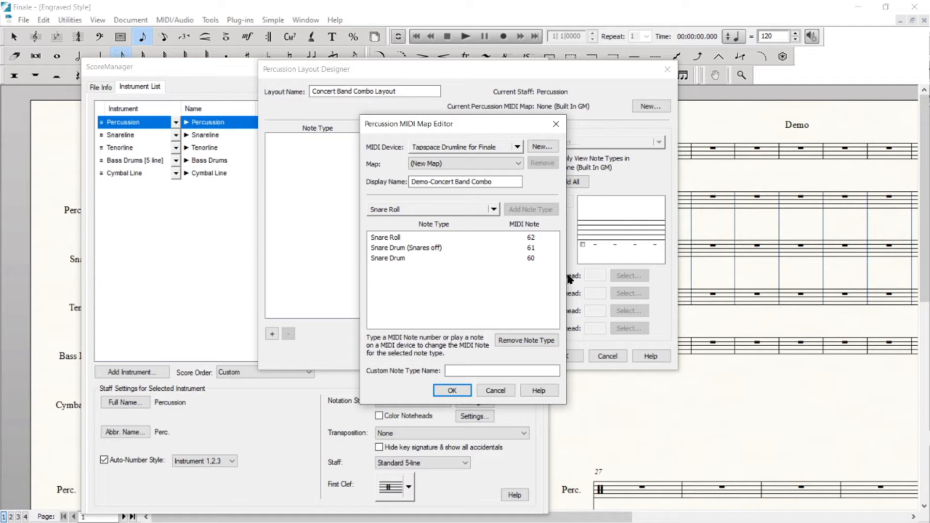
Add the Custom 1 note type to the MIDI map and set its MIDI note to 17
{"action": "left_click", "coordinate": [494, 209]}
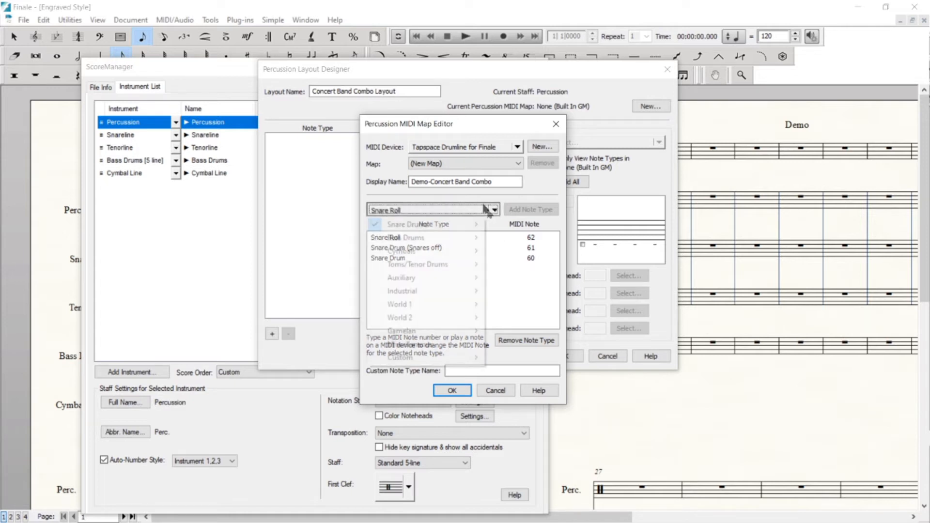
{"action": "mouse_move", "coordinate": [469, 243]}
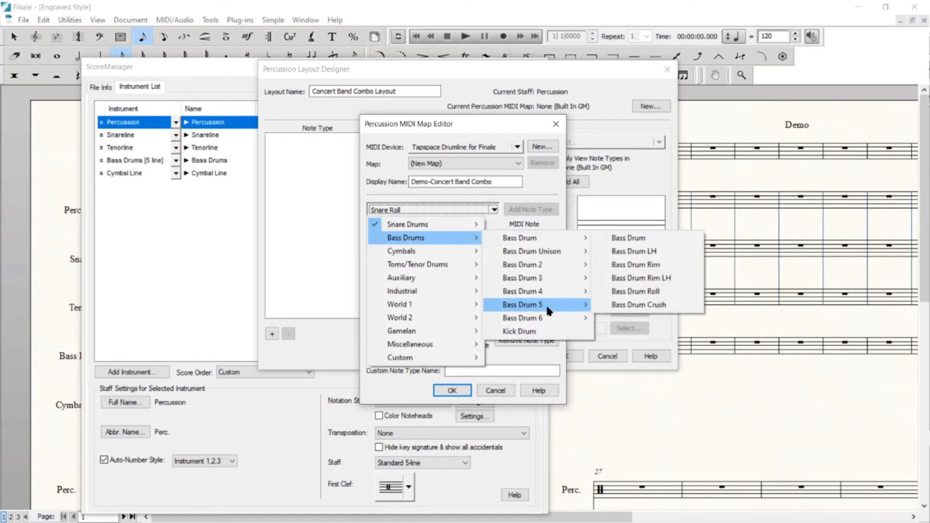
{"action": "mouse_move", "coordinate": [561, 249]}
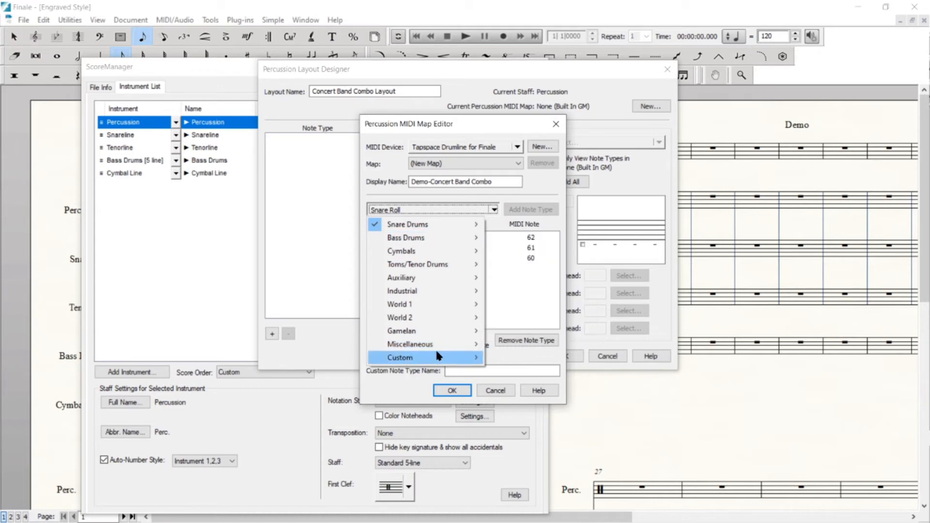
{"action": "mouse_move", "coordinate": [438, 346]}
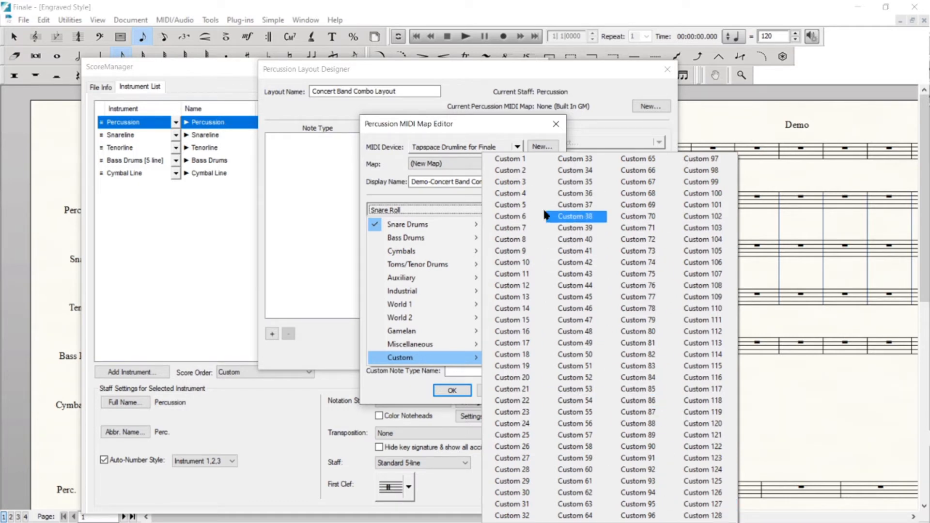
{"action": "left_click", "coordinate": [526, 160]}
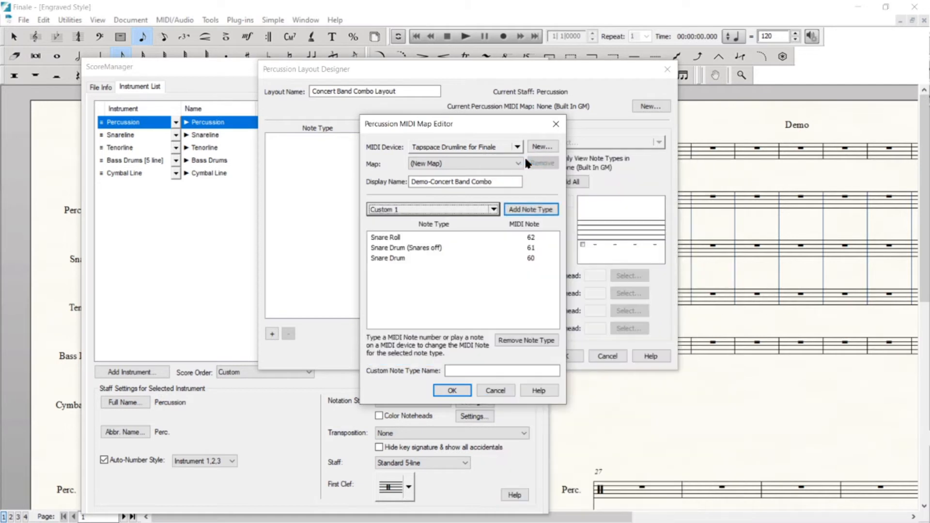
{"action": "left_click", "coordinate": [521, 212]}
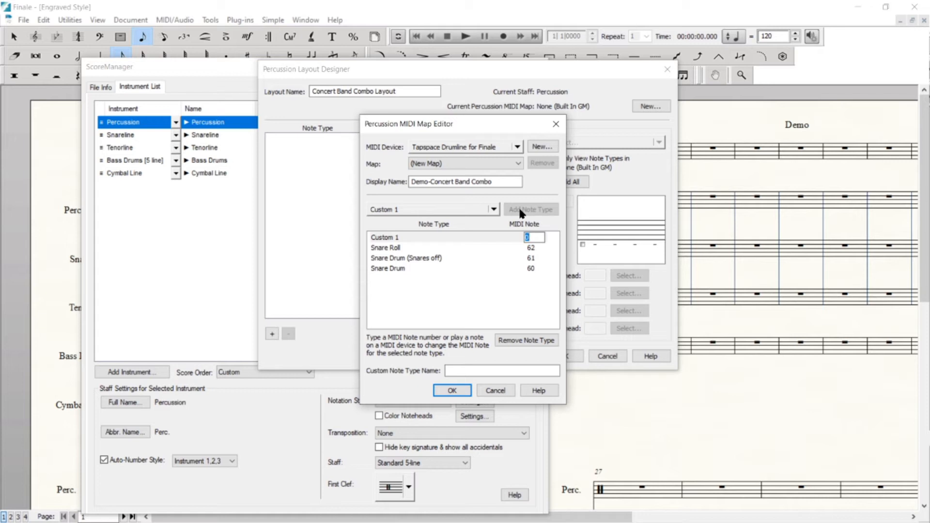
{"action": "type", "text": "17"}
Name the custom note type "C Bass Drum (Cresc Short 1)"
{"action": "left_click", "coordinate": [459, 372]}
{"action": "type", "text": "C Bass Drum ("}
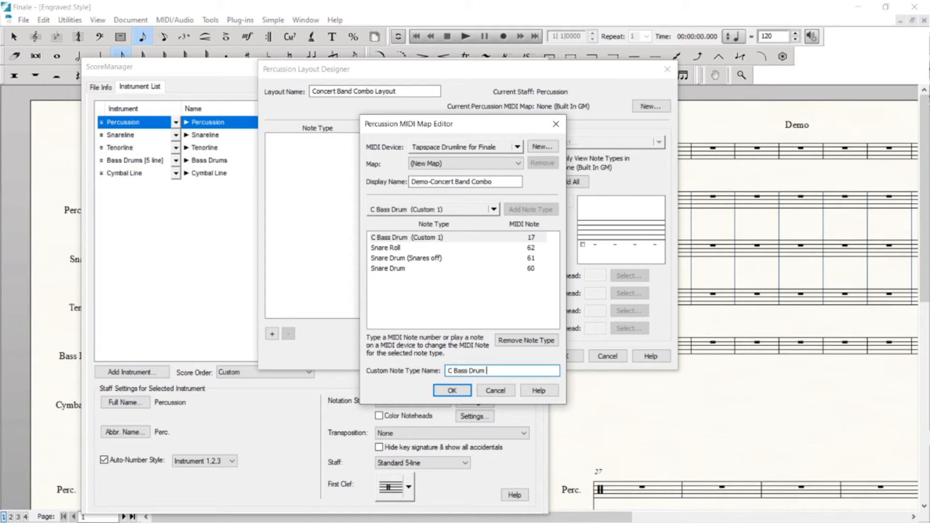
{"action": "type", "text": "Cresc Short 1)"}
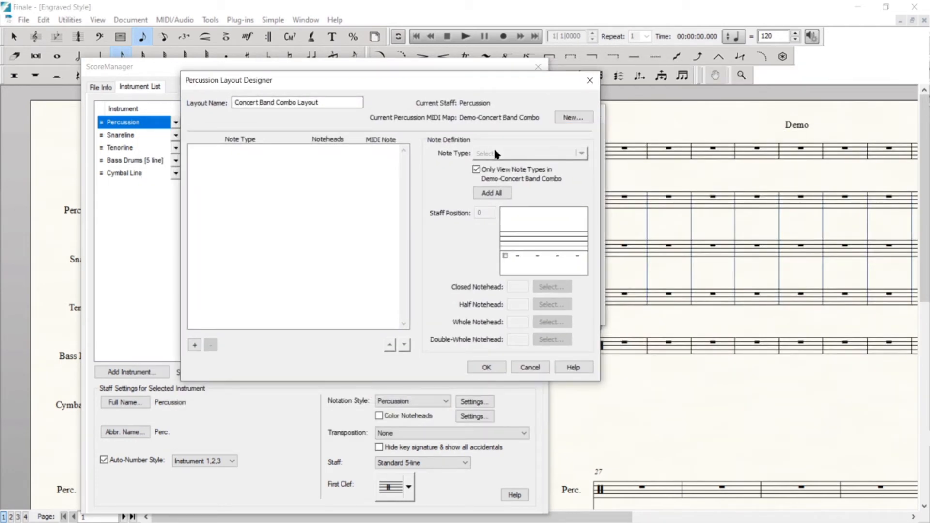
Add a blank entry to the Concert Band Combo Layout and open its available note types
{"action": "left_click", "coordinate": [190, 350]}
{"action": "left_click", "coordinate": [577, 154]}
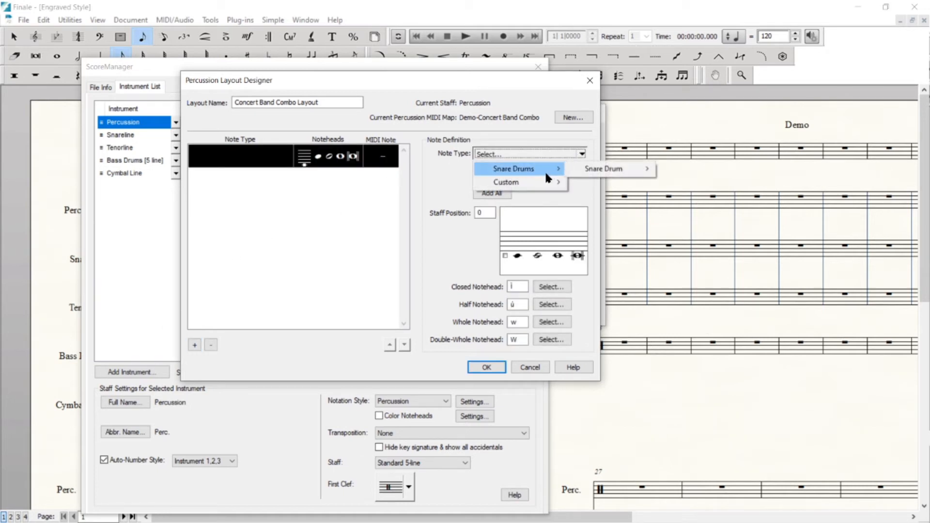
{"action": "mouse_move", "coordinate": [513, 169]}
Turn off the filter that limits note types to the Demo-Concert Band Combo map, and turn it back on
{"action": "left_click", "coordinate": [441, 161]}
{"action": "left_click", "coordinate": [482, 175]}
{"action": "left_click", "coordinate": [501, 152]}
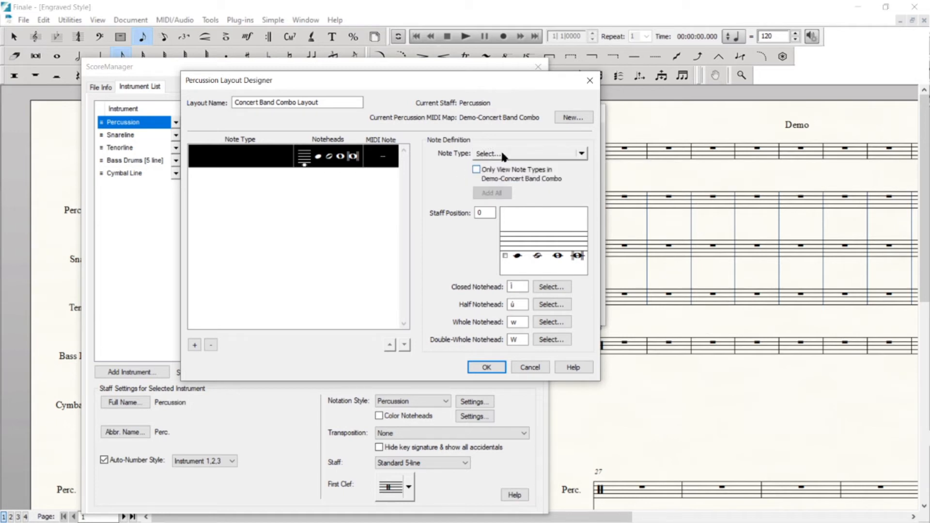
{"action": "left_click", "coordinate": [458, 167]}
{"action": "left_click", "coordinate": [490, 171]}
Assign the Snare Drum note type to the blank layout entry and add all remaining note types from the MIDI map
{"action": "left_click", "coordinate": [516, 151]}
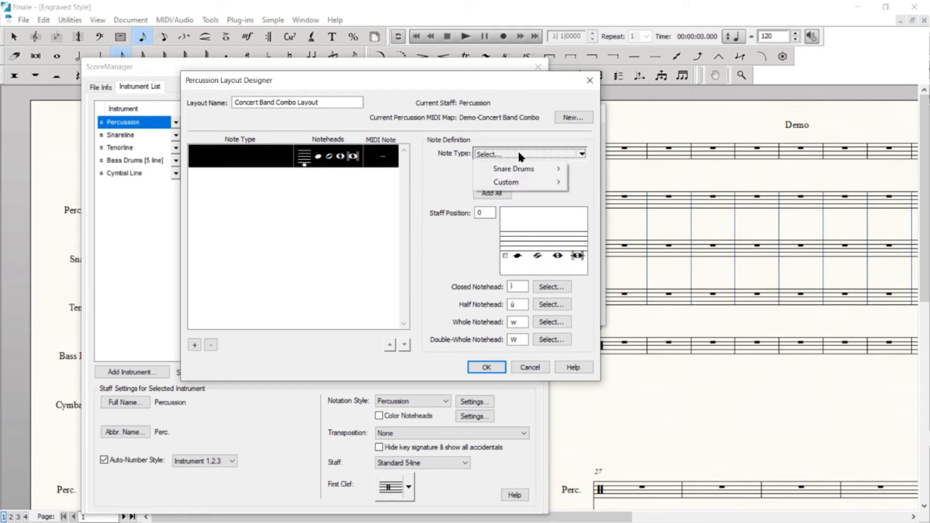
{"action": "mouse_move", "coordinate": [535, 171]}
{"action": "mouse_move", "coordinate": [587, 171]}
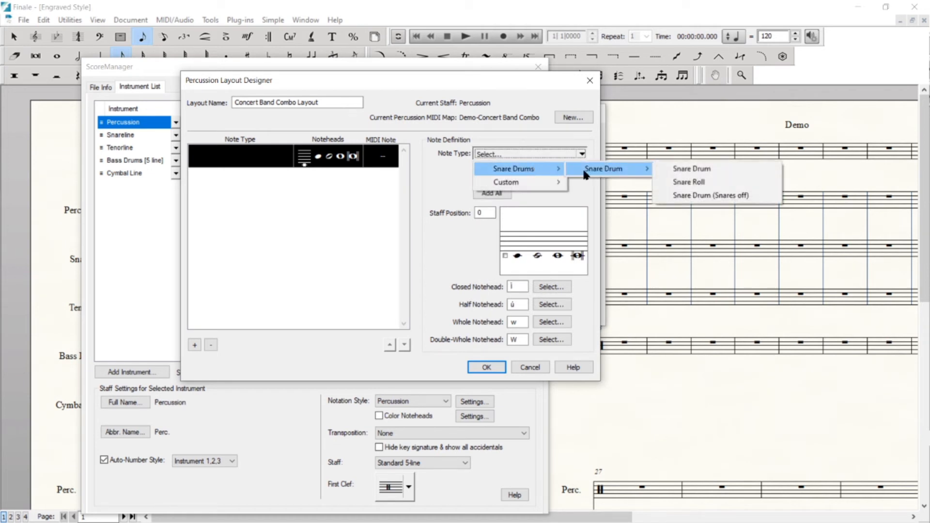
{"action": "left_click", "coordinate": [713, 169]}
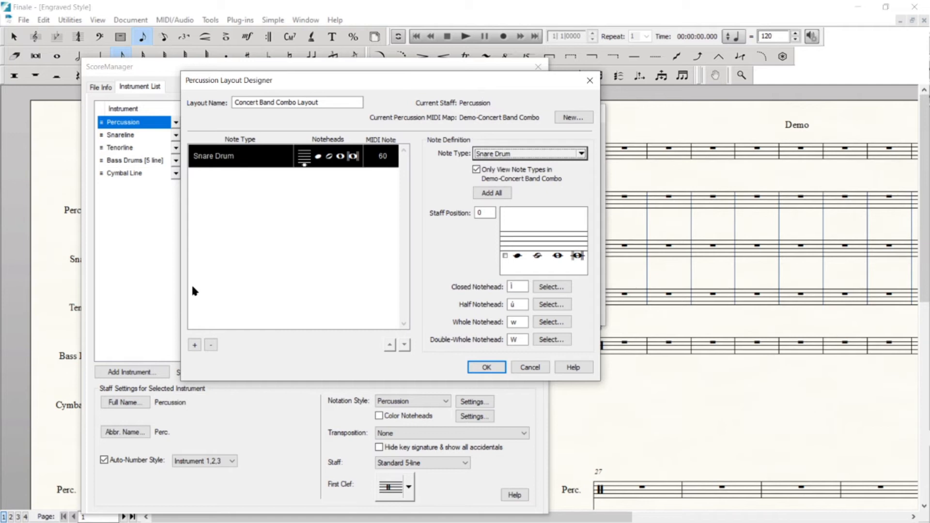
{"action": "left_click", "coordinate": [500, 192]}
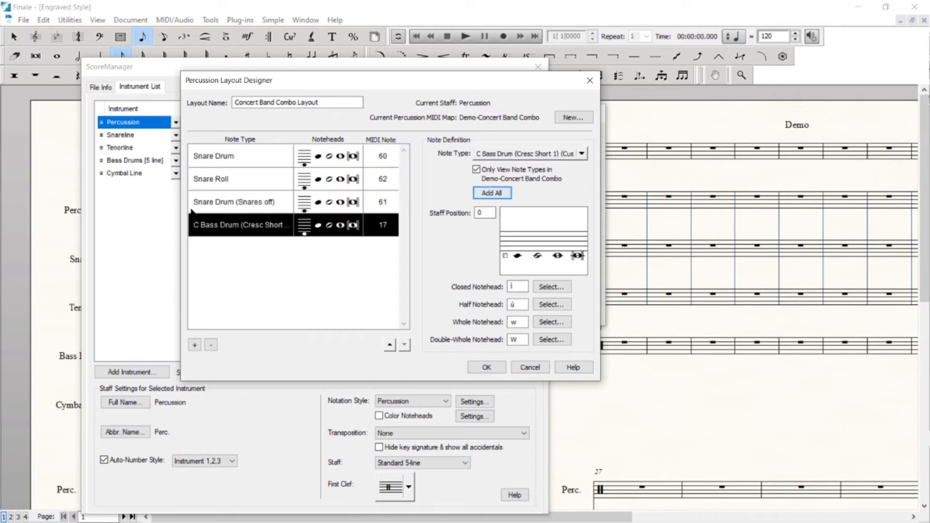
Set the staff position of the Snare Drum and Snare Roll entries to 7
{"action": "left_click", "coordinate": [213, 156]}
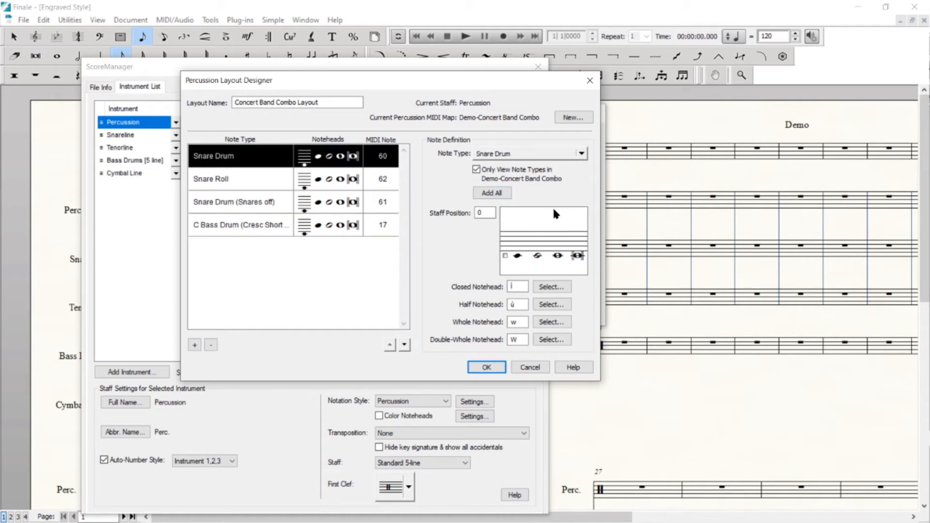
{"action": "left_click_drag", "start_coordinate": [507, 260], "coordinate": [514, 242]}
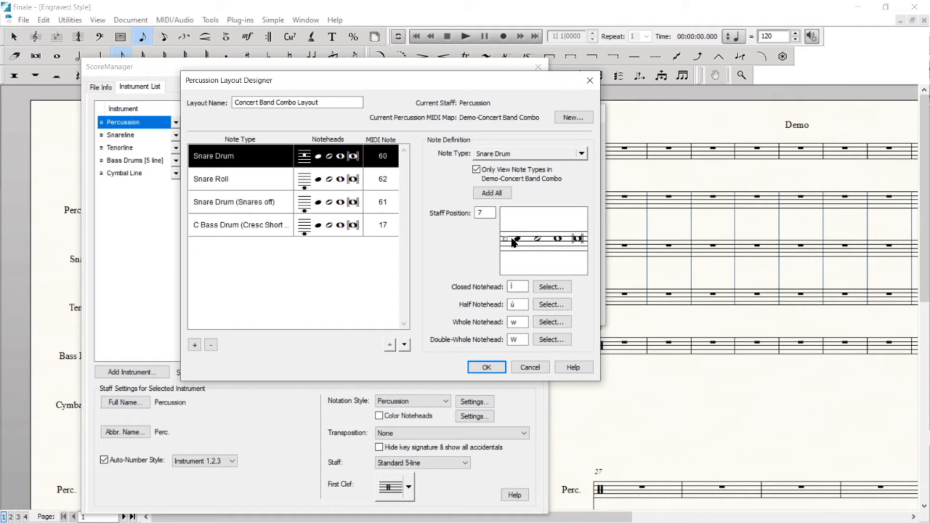
{"action": "left_click", "coordinate": [281, 179]}
{"action": "double_click", "coordinate": [487, 211]}
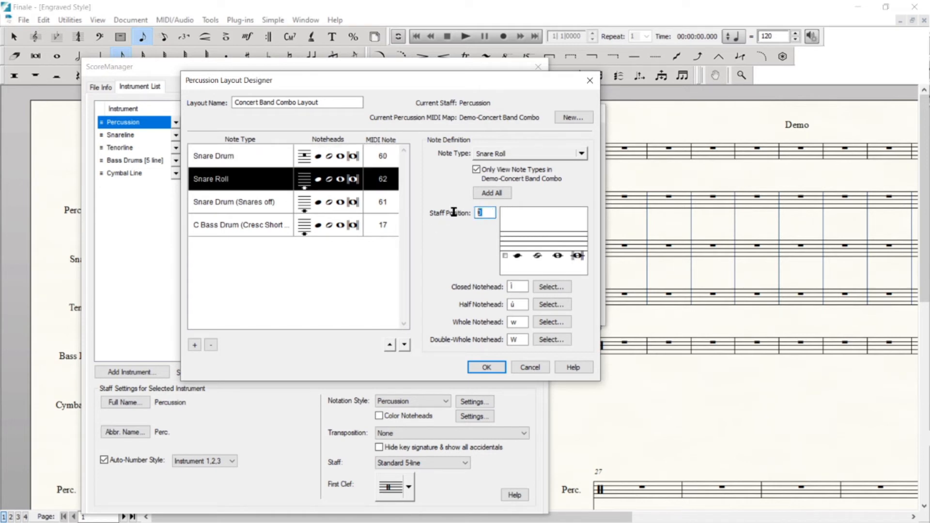
{"action": "type", "text": "7"}
Set the staff position of Snare Drum (Snares off) to 7 and of the C Bass Drum entry to 4
{"action": "left_click", "coordinate": [249, 205]}
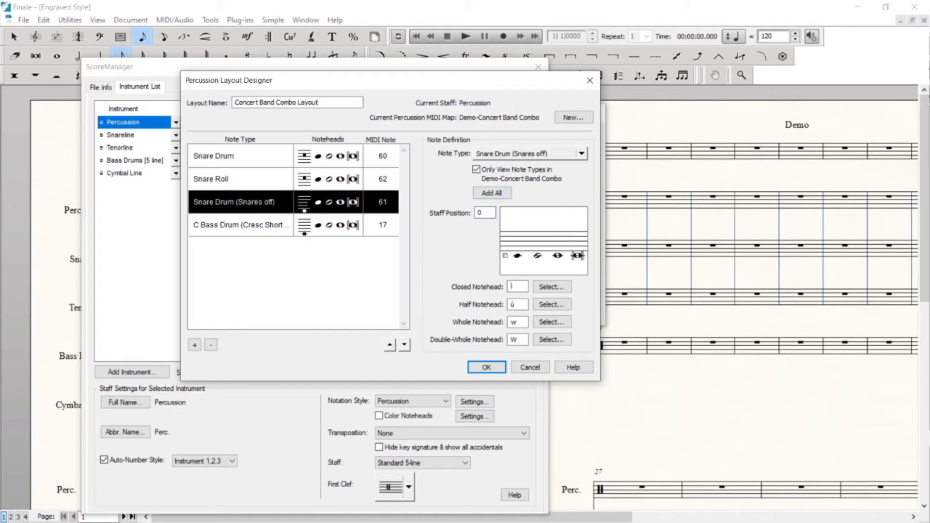
{"action": "left_click", "coordinate": [275, 225]}
{"action": "double_click", "coordinate": [485, 210]}
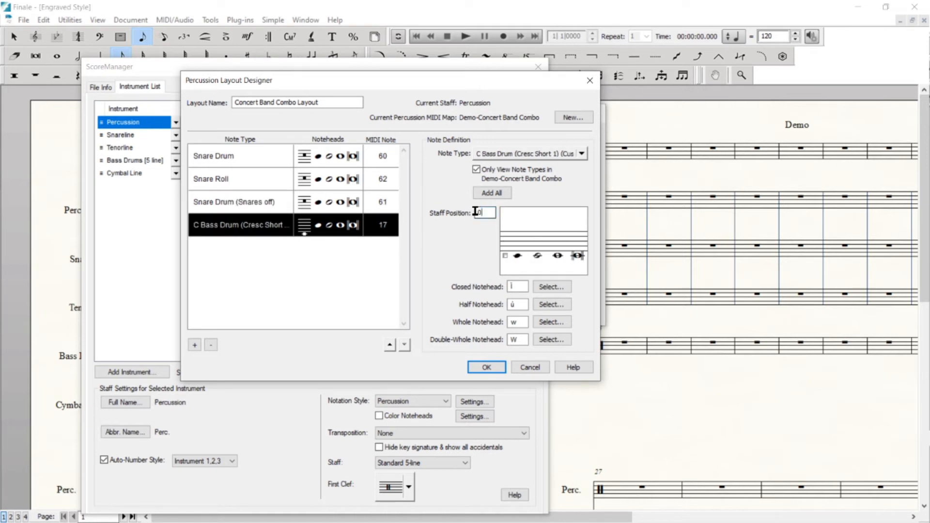
{"action": "left_click", "coordinate": [269, 204]}
{"action": "left_click", "coordinate": [259, 223]}
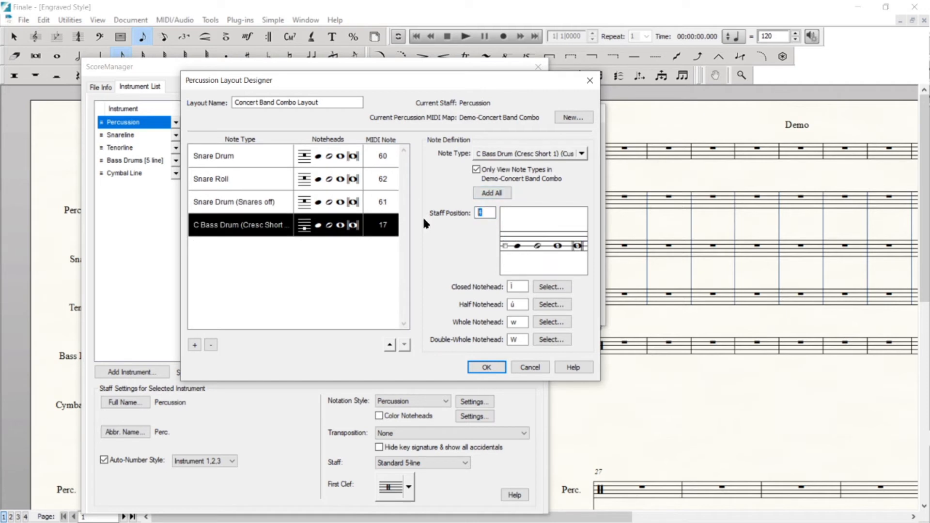
Review the staff position and notehead settings of each note type in the layout
{"action": "left_click", "coordinate": [260, 203]}
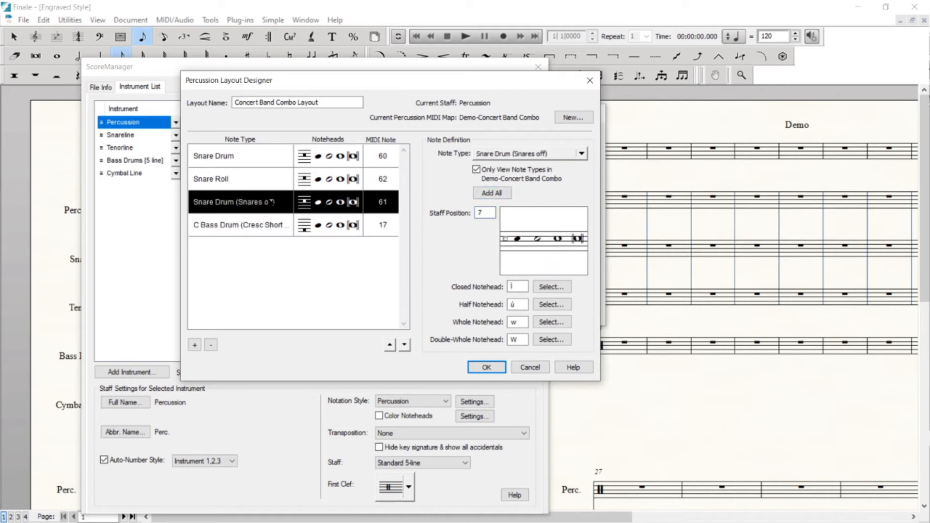
{"action": "left_click", "coordinate": [259, 221]}
{"action": "left_click", "coordinate": [266, 199]}
{"action": "left_click", "coordinate": [266, 180]}
{"action": "left_click", "coordinate": [269, 164]}
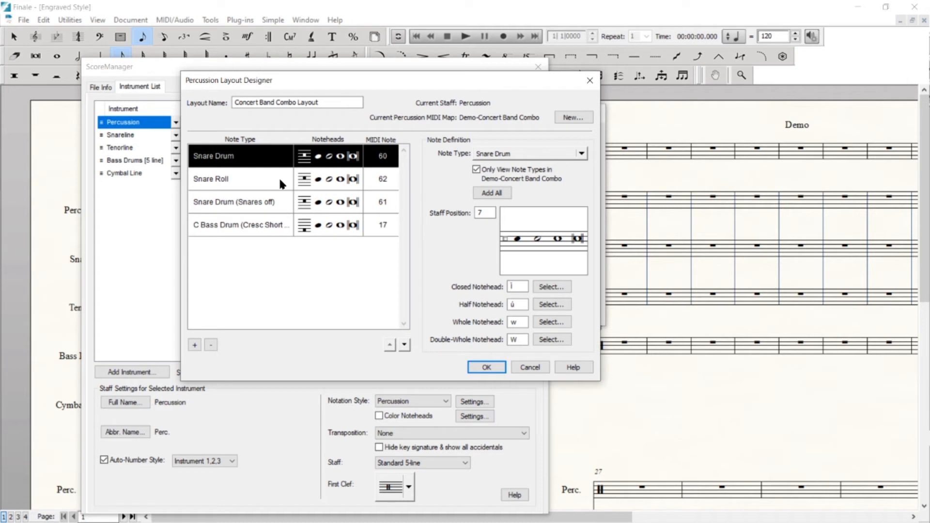
{"action": "left_click", "coordinate": [290, 198]}
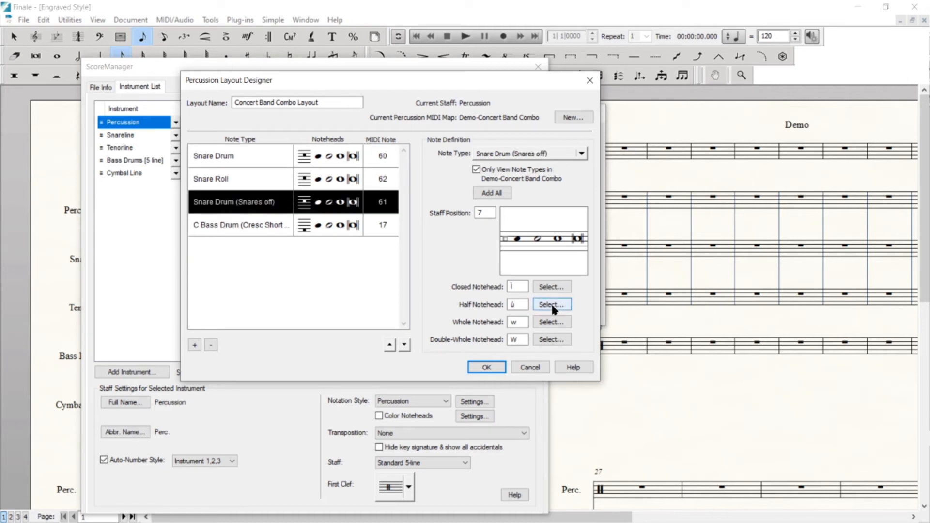
Examine the available closed notehead symbols for the Snare Drum (Snares off) entry, leaving its notehead as it is
{"action": "left_click", "coordinate": [542, 286]}
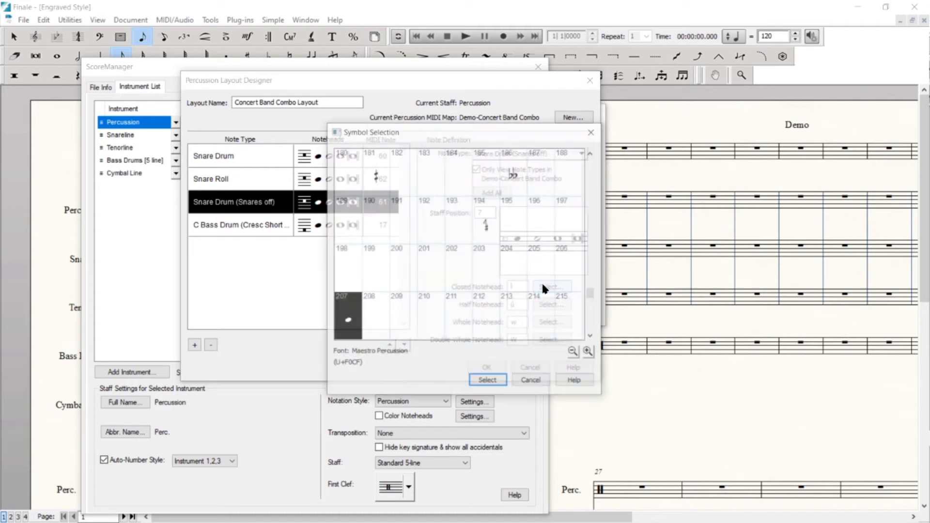
{"action": "left_click_drag", "start_coordinate": [591, 300], "coordinate": [597, 226]}
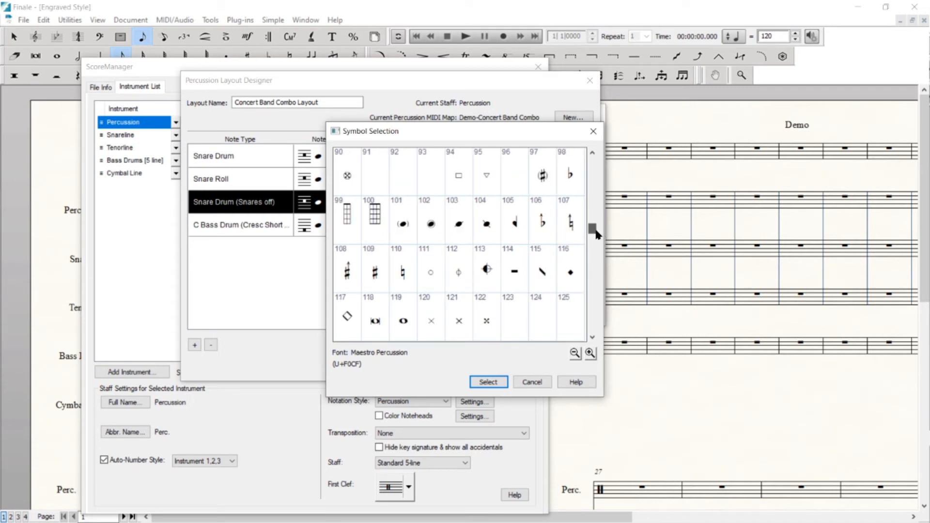
{"action": "scroll", "coordinate": [461, 177], "scroll_direction": "down", "scroll_amount": 1}
{"action": "scroll", "coordinate": [436, 184], "scroll_direction": "up", "scroll_amount": 1}
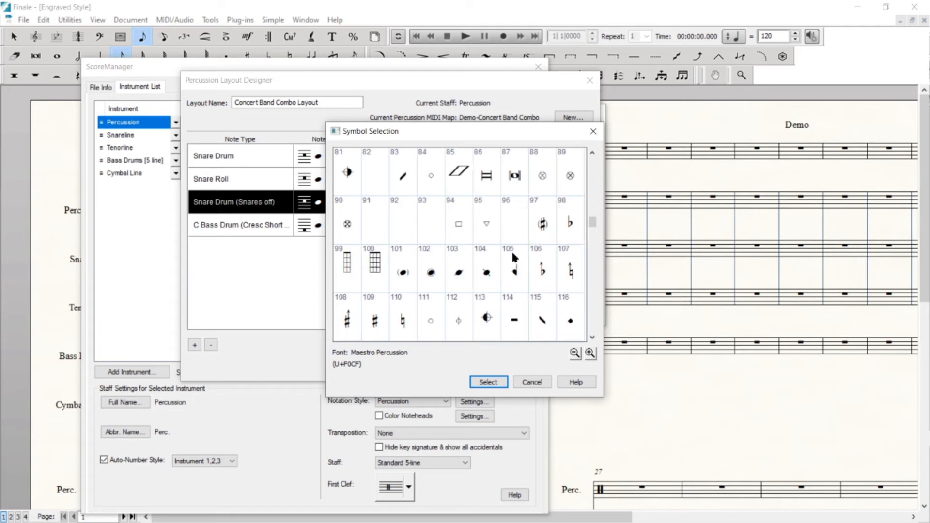
{"action": "scroll", "coordinate": [515, 253], "scroll_direction": "up", "scroll_amount": 3}
{"action": "scroll", "coordinate": [528, 249], "scroll_direction": "up", "scroll_amount": 1}
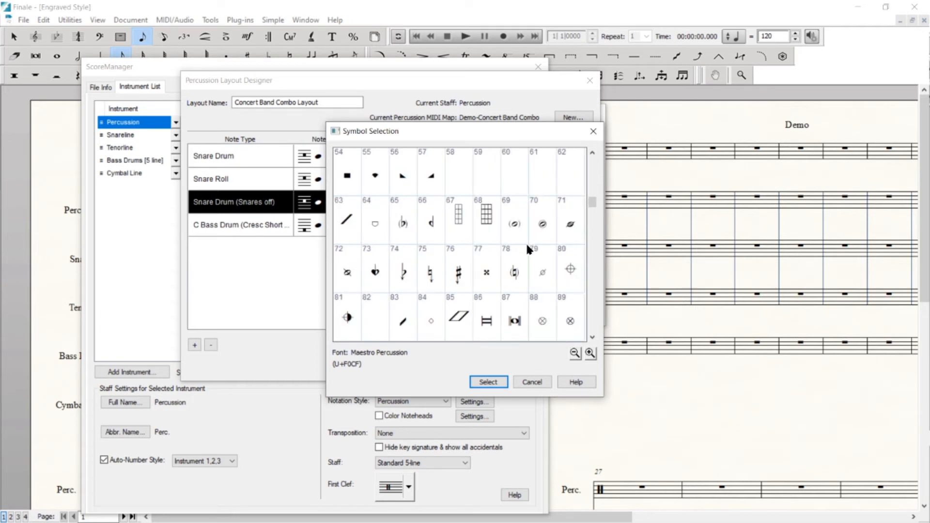
{"action": "scroll", "coordinate": [430, 297], "scroll_direction": "up", "scroll_amount": 1}
{"action": "scroll", "coordinate": [463, 272], "scroll_direction": "up", "scroll_amount": 1}
{"action": "scroll", "coordinate": [429, 231], "scroll_direction": "down", "scroll_amount": 2}
{"action": "scroll", "coordinate": [483, 258], "scroll_direction": "down", "scroll_amount": 5}
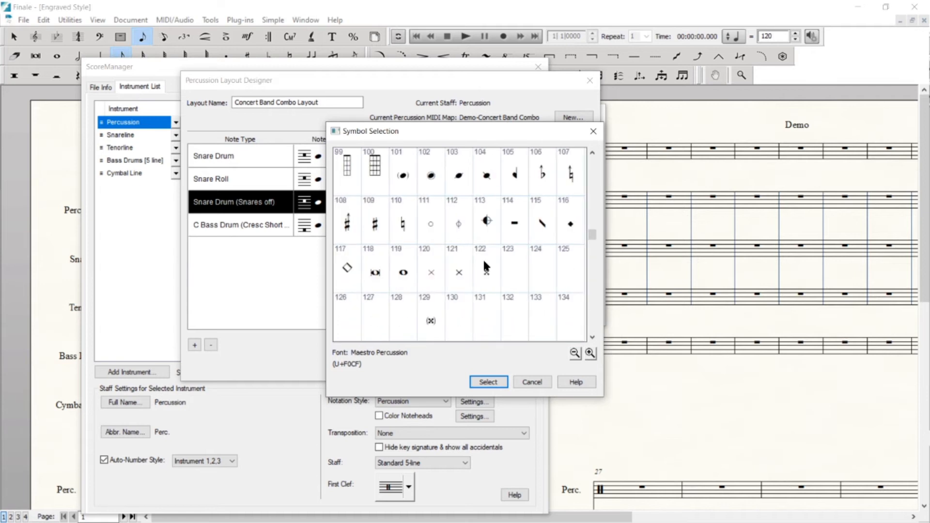
{"action": "scroll", "coordinate": [484, 262], "scroll_direction": "down", "scroll_amount": 1}
{"action": "scroll", "coordinate": [494, 264], "scroll_direction": "down", "scroll_amount": 1}
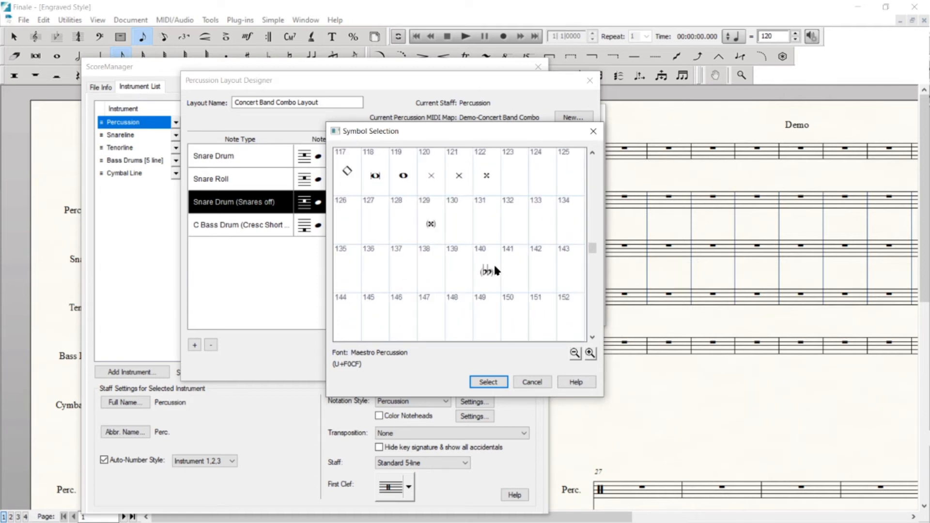
{"action": "scroll", "coordinate": [507, 251], "scroll_direction": "up", "scroll_amount": 4}
{"action": "scroll", "coordinate": [507, 251], "scroll_direction": "up", "scroll_amount": 1}
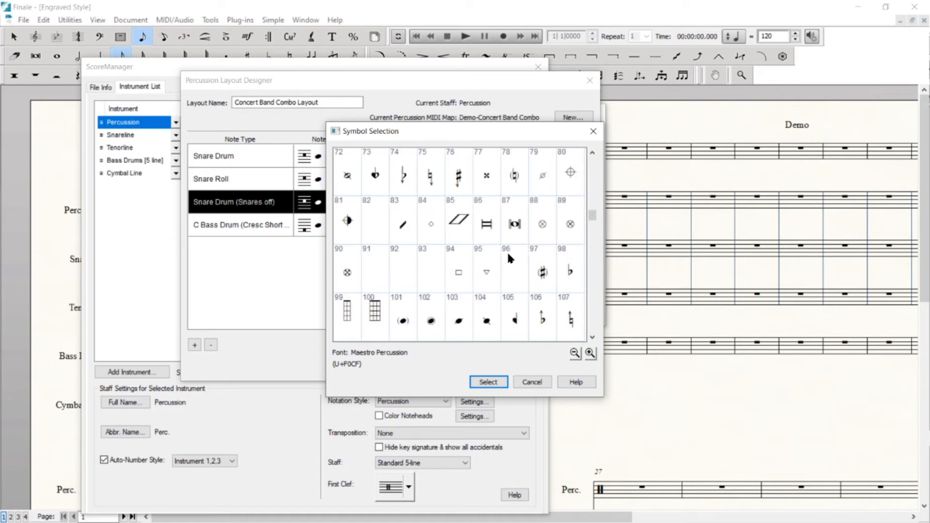
{"action": "scroll", "coordinate": [507, 251], "scroll_direction": "up", "scroll_amount": 5}
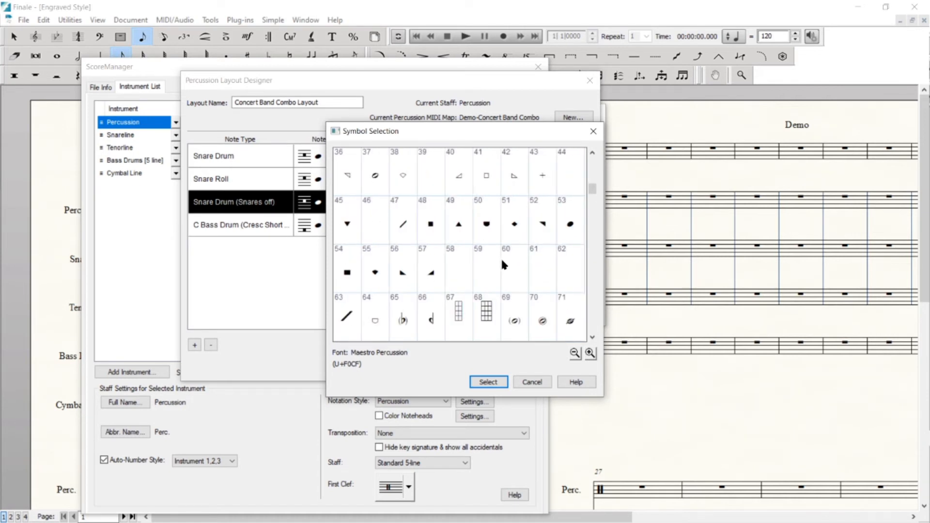
{"action": "scroll", "coordinate": [502, 261], "scroll_direction": "up", "scroll_amount": 3}
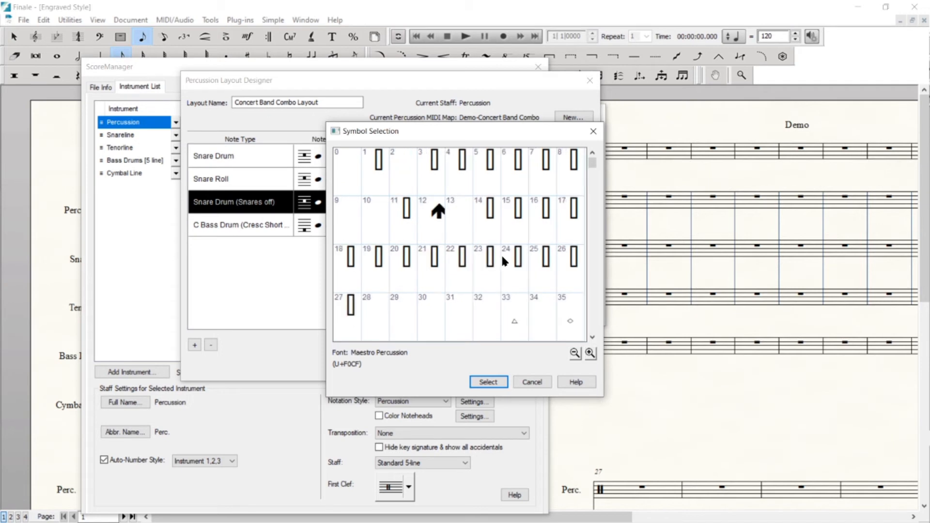
{"action": "scroll", "coordinate": [516, 247], "scroll_direction": "down", "scroll_amount": 8}
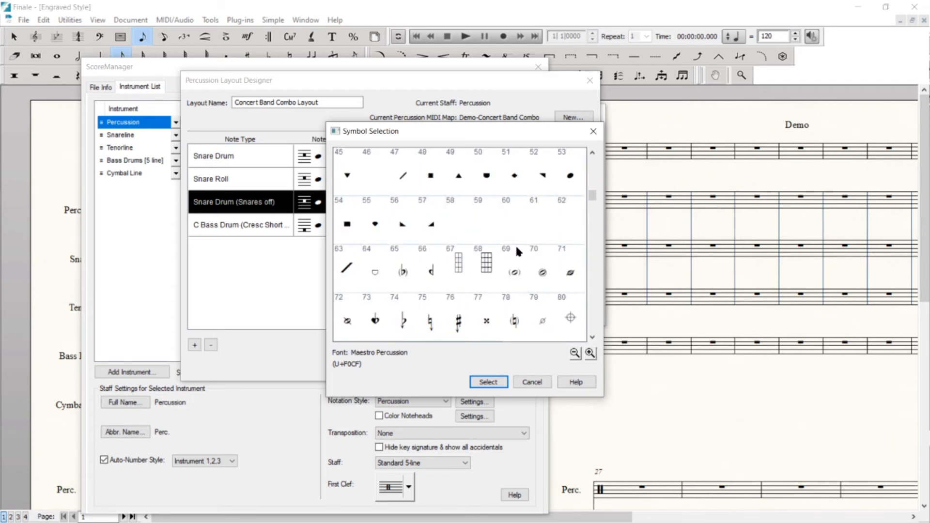
{"action": "scroll", "coordinate": [516, 252], "scroll_direction": "down", "scroll_amount": 3}
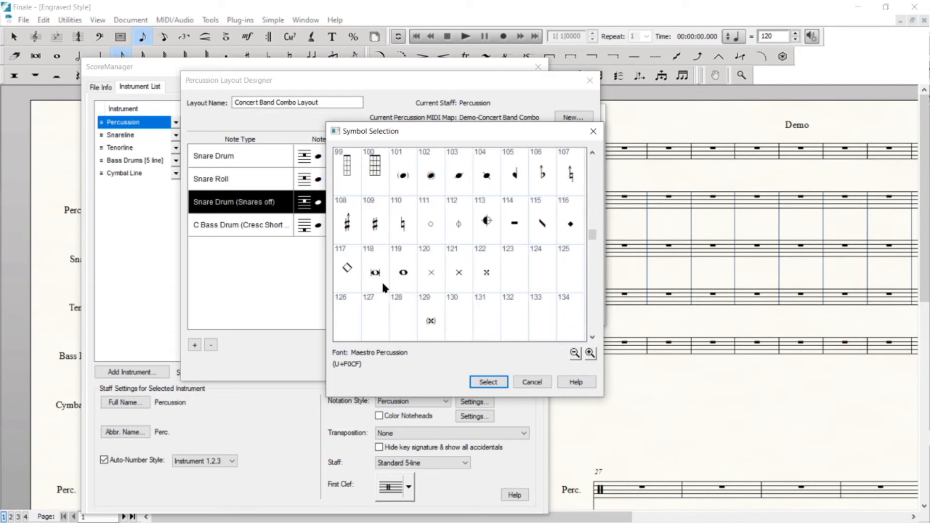
{"action": "left_click", "coordinate": [534, 383]}
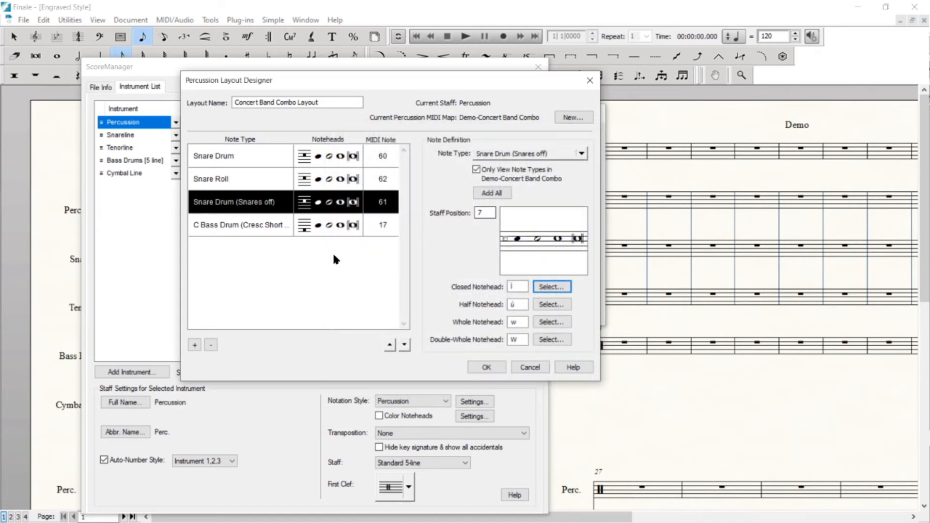
Save the layout edits, assign Concert Band Combo Layout to the Percussion staff, and close the ScoreManager
{"action": "left_click", "coordinate": [489, 369]}
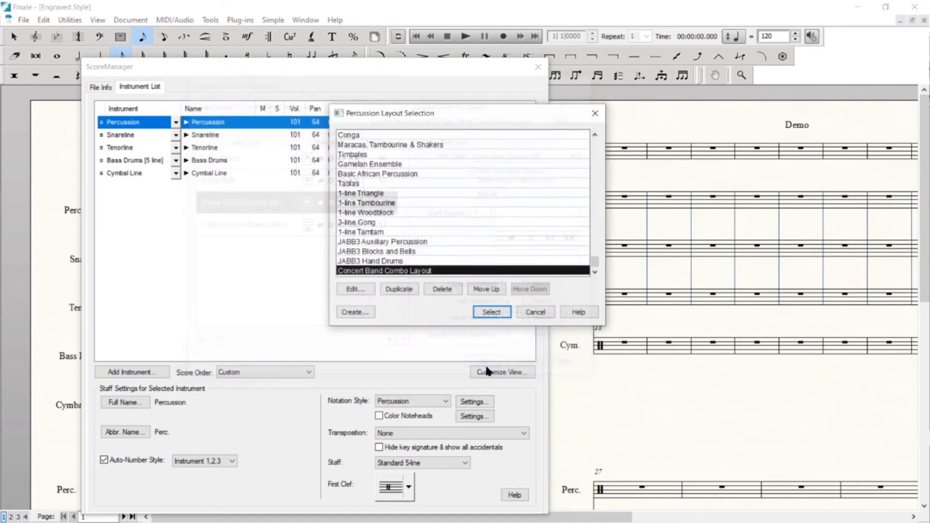
{"action": "left_click", "coordinate": [490, 312]}
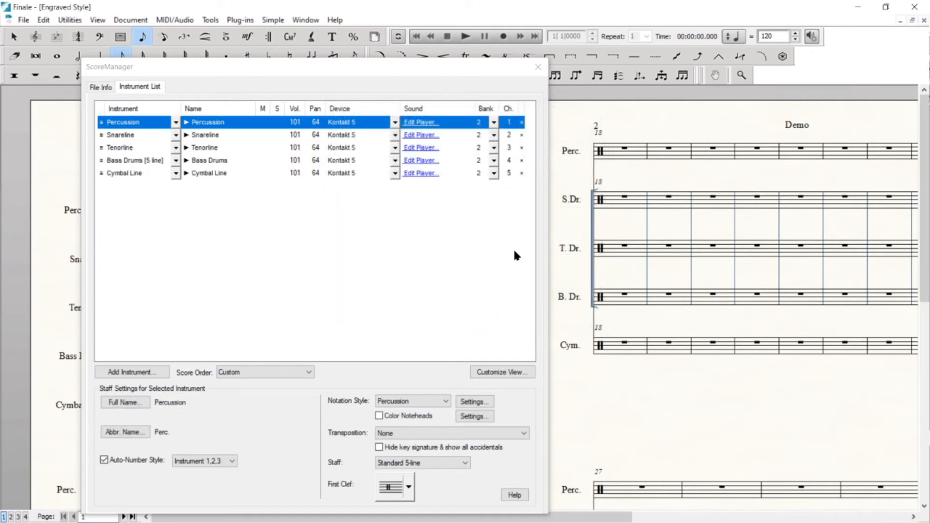
{"action": "left_click", "coordinate": [537, 67]}
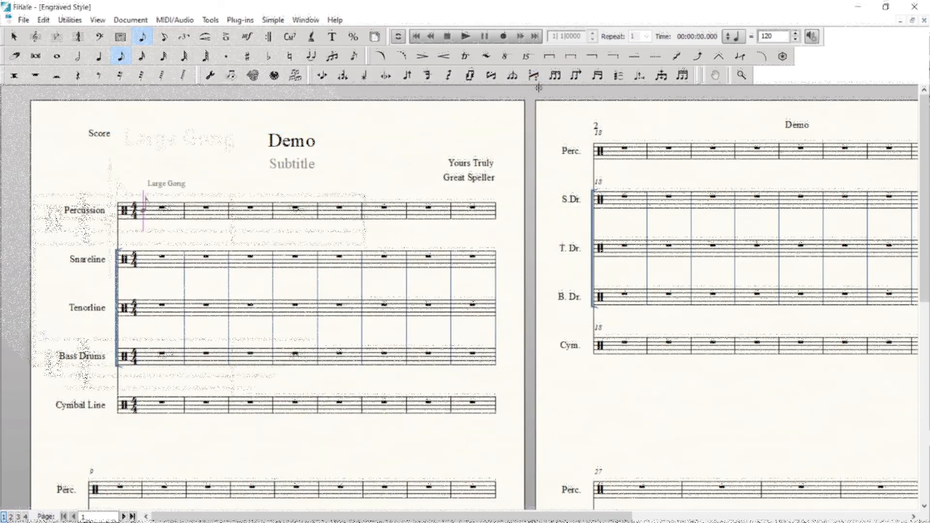
Cycle the entry caret on the Percussion staff through the snare and C Bass Drum note types, returning to Snare Drum
{"action": "key", "text": "Up"}
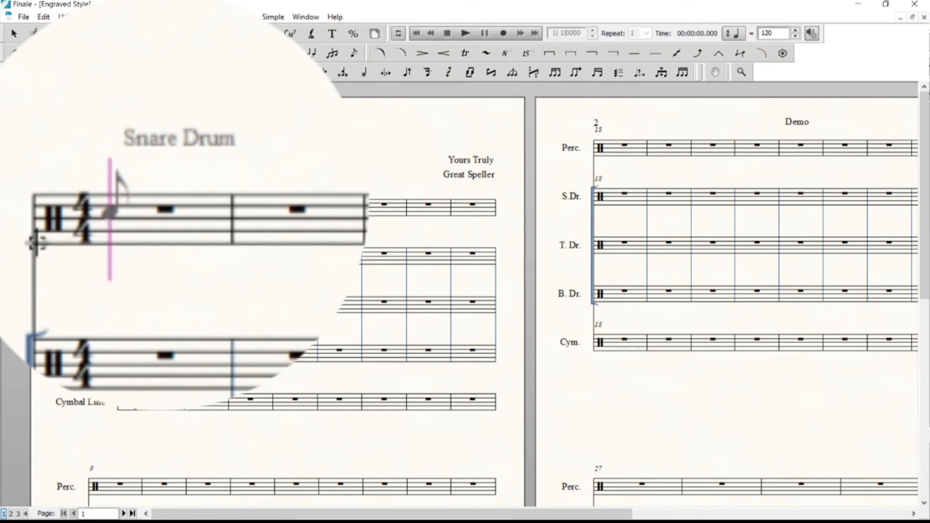
{"action": "key", "text": "Down"}
{"action": "key", "text": "Down"}
{"action": "key", "text": "Down"}
{"action": "key", "text": "Down"}
{"action": "key", "text": "Up"}
{"action": "key", "text": "Up"}
{"action": "key", "text": "Up"}
{"action": "key", "text": "Up"}
{"action": "key", "text": "plus"}
{"action": "key", "text": "plus"}
{"action": "key", "text": "plus"}
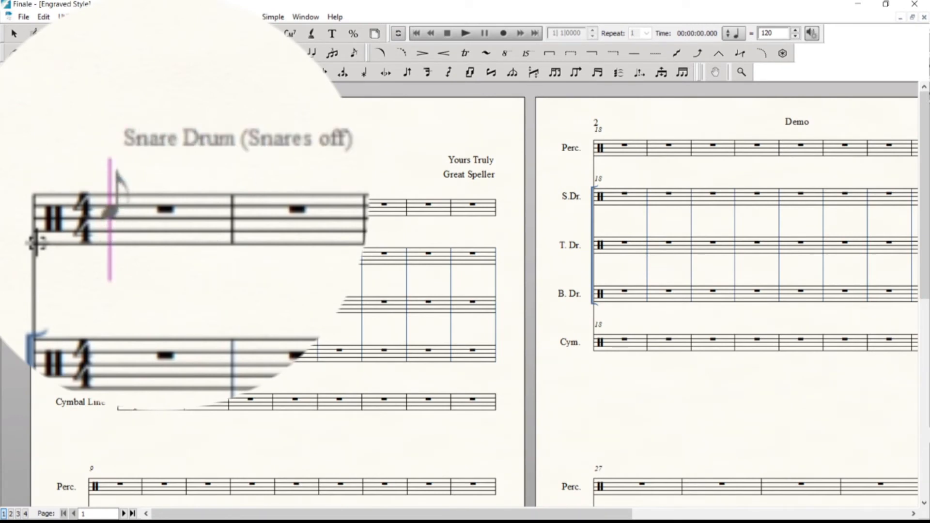
{"action": "key", "text": "Down"}
{"action": "key", "text": "Up"}
{"action": "key", "text": "minus"}
{"action": "key", "text": "minus"}
{"action": "key", "text": "plus"}
{"action": "key", "text": "plus"}
{"action": "key", "text": "Down"}
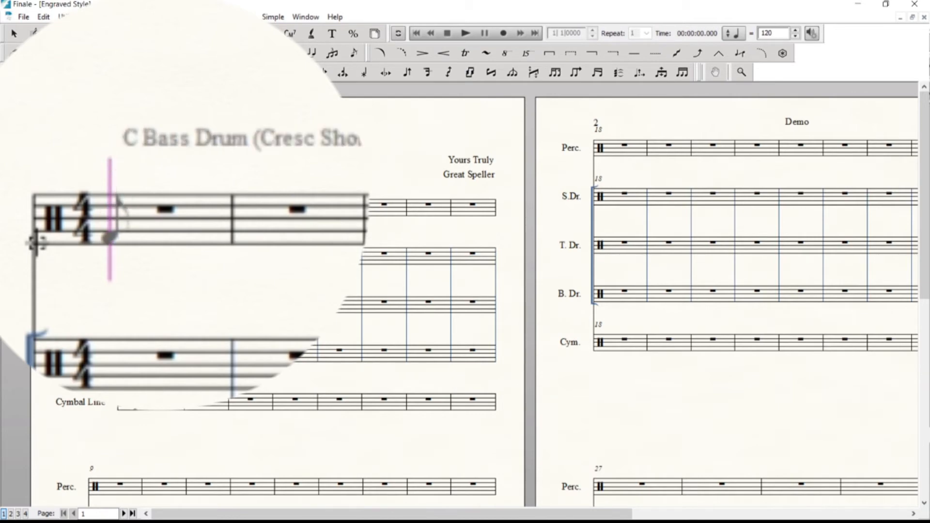
{"action": "key", "text": "Up"}
{"action": "key", "text": "Up"}
{"action": "key", "text": "Up"}
{"action": "key", "text": "Up"}
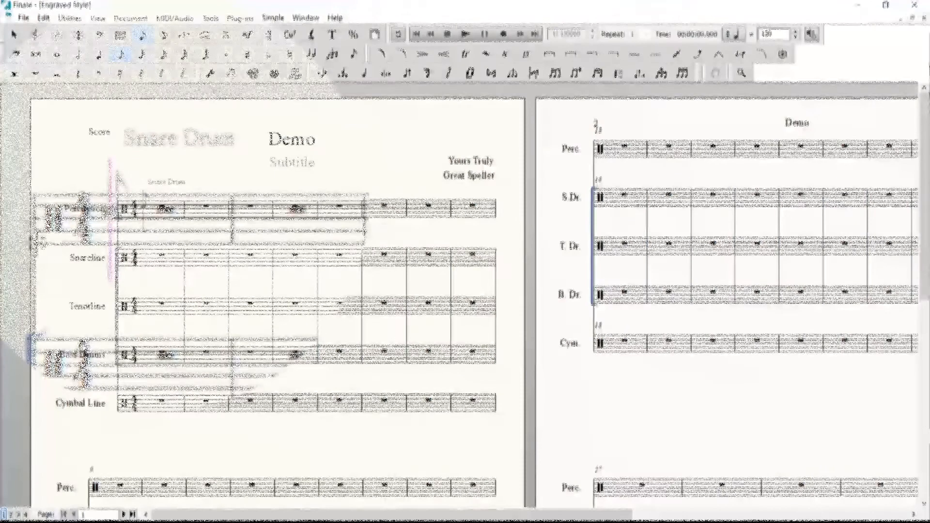
Fill the first Percussion measure with six eighth notes, two sixteenth notes and a final eighth note on the snare line
{"action": "key", "text": "Return"}
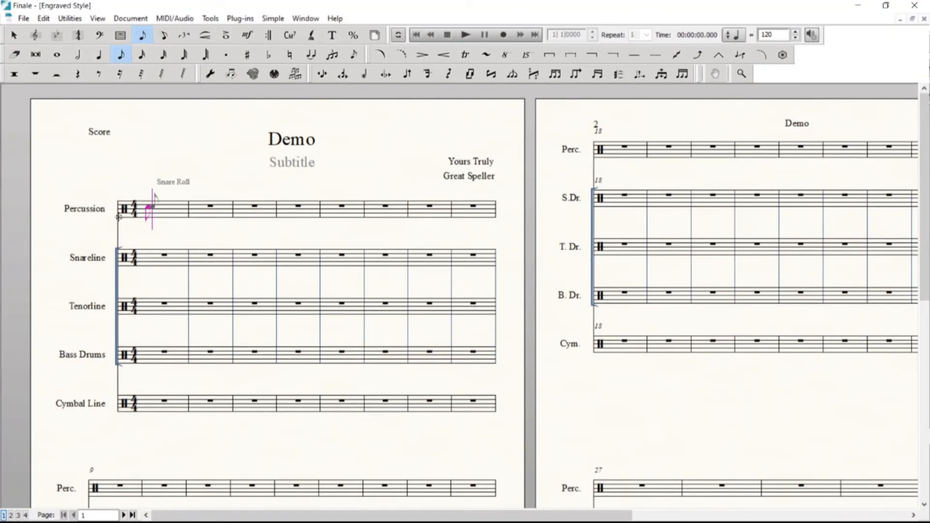
{"action": "key", "text": "Return"}
{"action": "key", "text": "Return"}
{"action": "key", "text": "Return"}
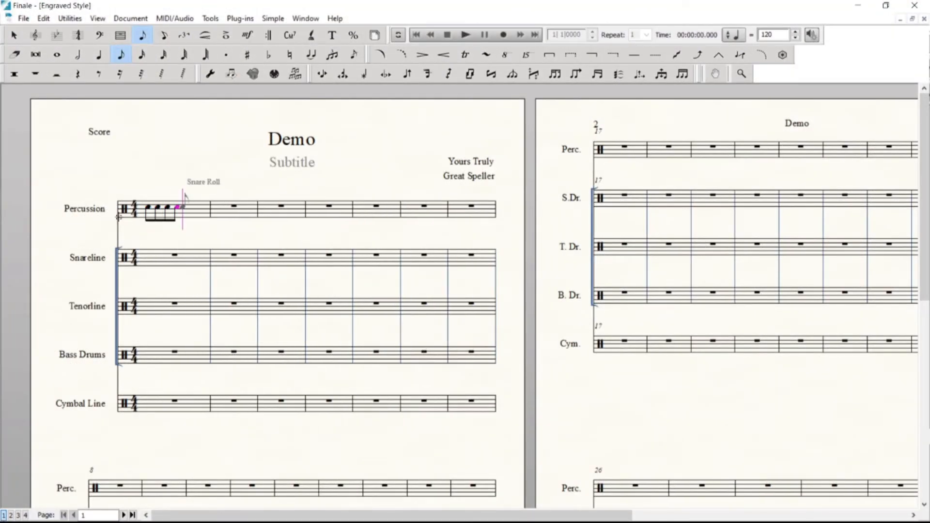
{"action": "key", "text": "Return"}
{"action": "key", "text": "Return"}
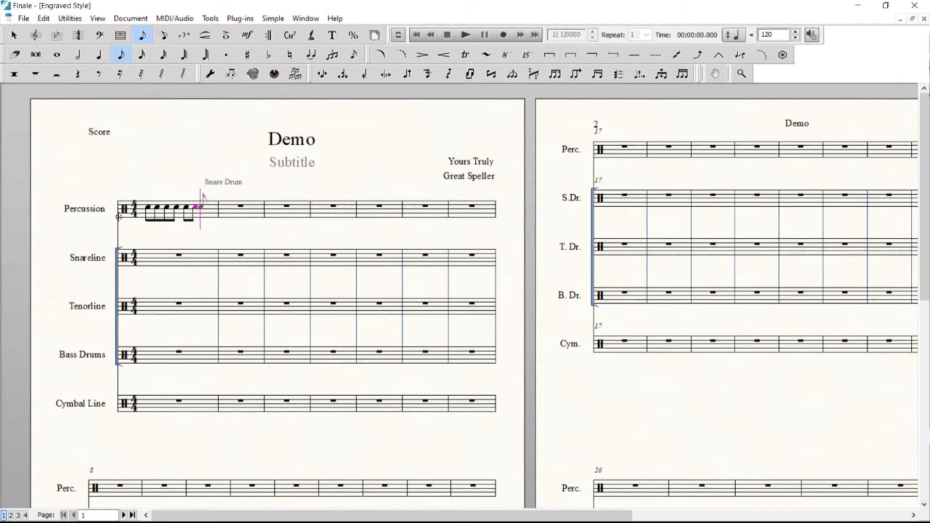
{"action": "key", "text": "3"}
{"action": "key", "text": "Return"}
{"action": "key", "text": "Return"}
{"action": "key", "text": "4"}
{"action": "key", "text": "Return"}
Enter a whole note in the second Percussion measure, tied to an eighth note at the start of the third
{"action": "key", "text": "7"}
{"action": "key", "text": "Return"}
{"action": "key", "text": "4"}
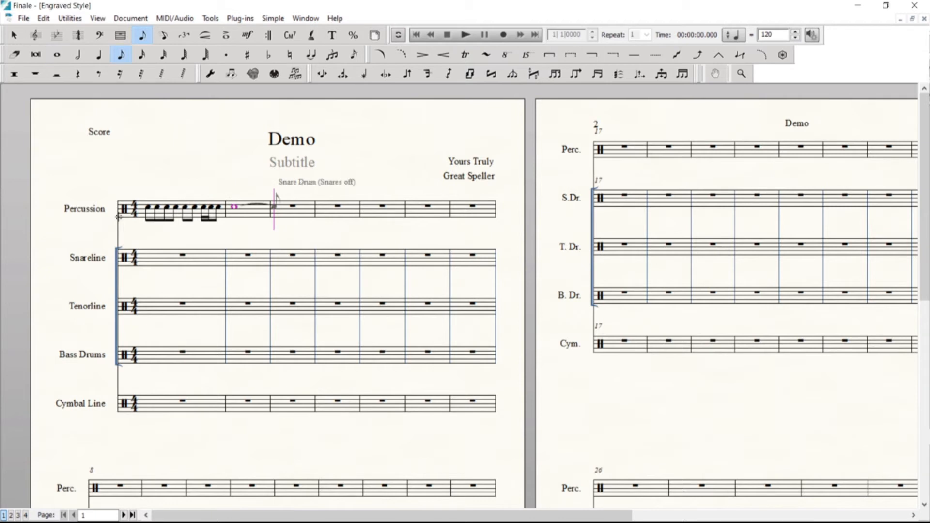
{"action": "key", "text": "Down"}
{"action": "key", "text": "Return"}
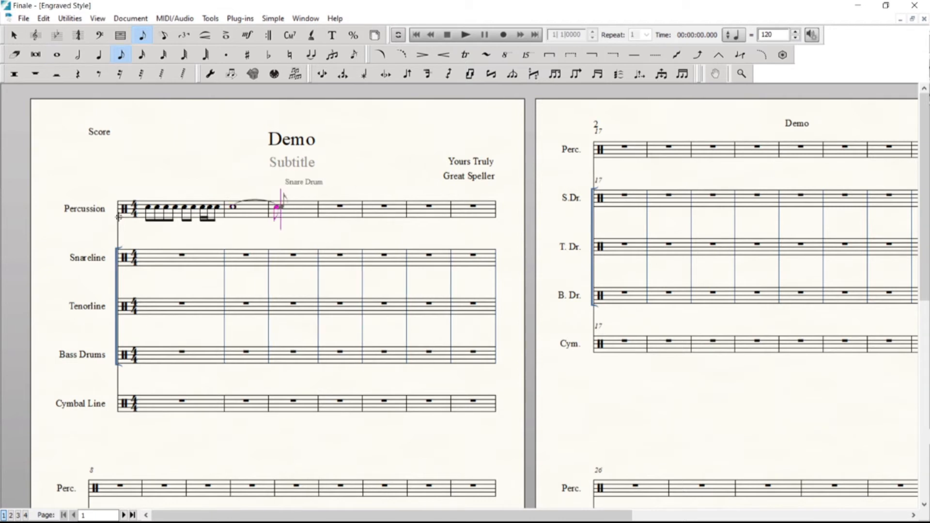
Fill the third measure with rests and start the fourth with four sixteenths and two eighths of Snare Drum (Snares off)
{"action": "key", "text": "Right"}
{"action": "key", "text": "Down"}
{"action": "key", "text": "3"}
{"action": "key", "text": "Return"}
{"action": "key", "text": "Return"}
{"action": "key", "text": "Return"}
{"action": "key", "text": "Return"}
{"action": "key", "text": "4"}
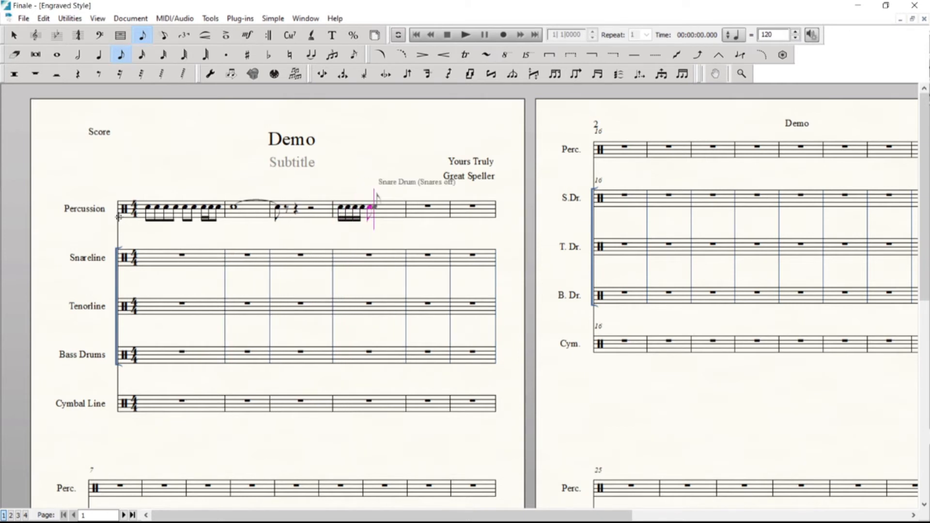
{"action": "key", "text": "Return"}
{"action": "key", "text": "Return"}
Complete the fourth measure with four more sixteenth notes and two eighth notes of Snare Drum (Snares off)
{"action": "key", "text": "3"}
{"action": "key", "text": "Return"}
{"action": "key", "text": "Return"}
{"action": "key", "text": "Return"}
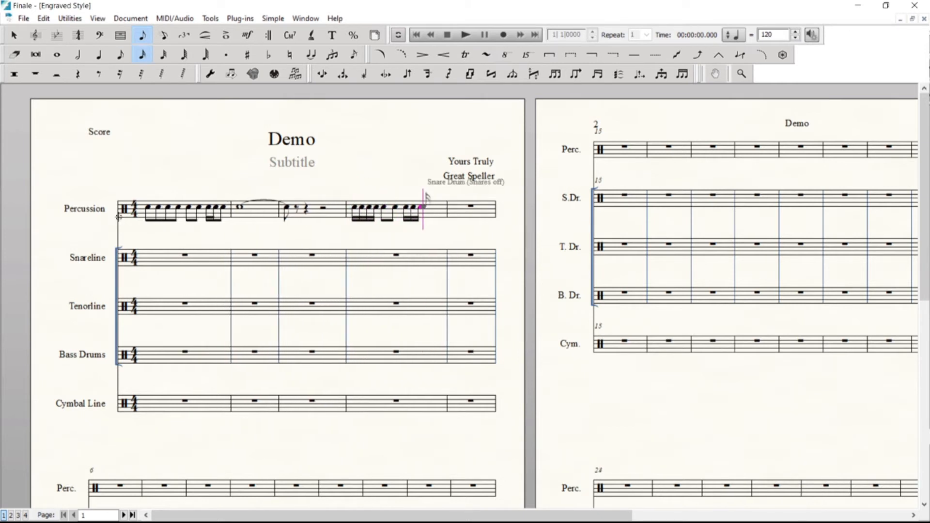
{"action": "key", "text": "Return"}
{"action": "key", "text": "4"}
{"action": "key", "text": "Return"}
{"action": "key", "text": "Return"}
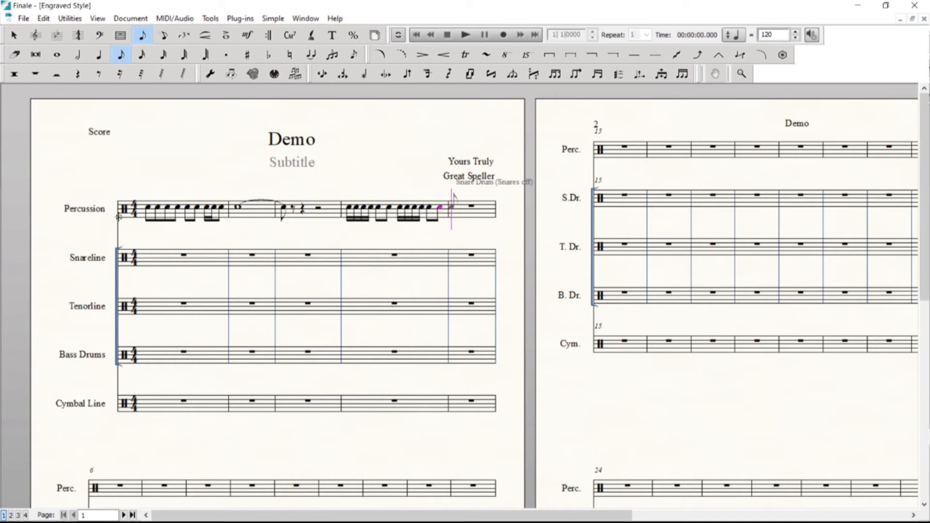
Play back the entered snare passage from the beginning and stop the playback
{"action": "left_click", "coordinate": [465, 34]}
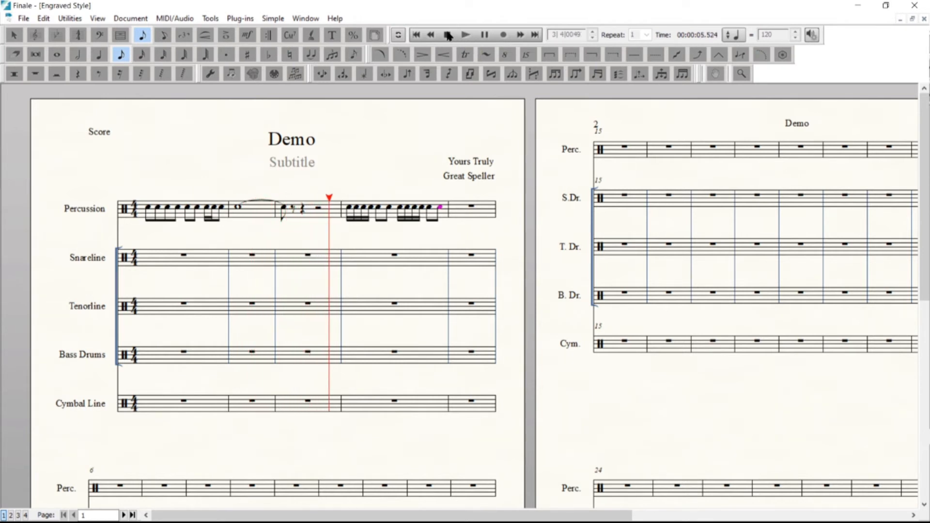
{"action": "left_click", "coordinate": [448, 35]}
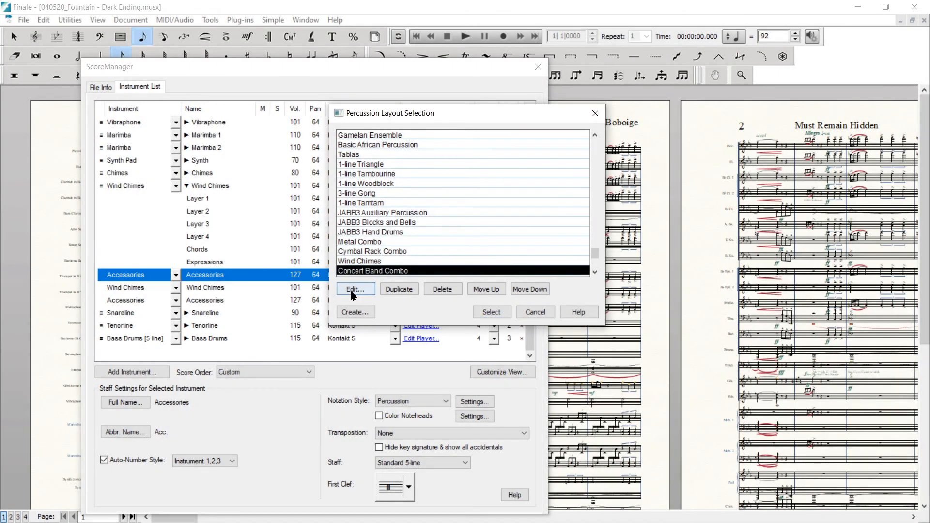
Review the note types in the Accessories staff's Concert Band Combo layout, then close the layout windows and the ScoreManager
{"action": "left_click", "coordinate": [355, 289]}
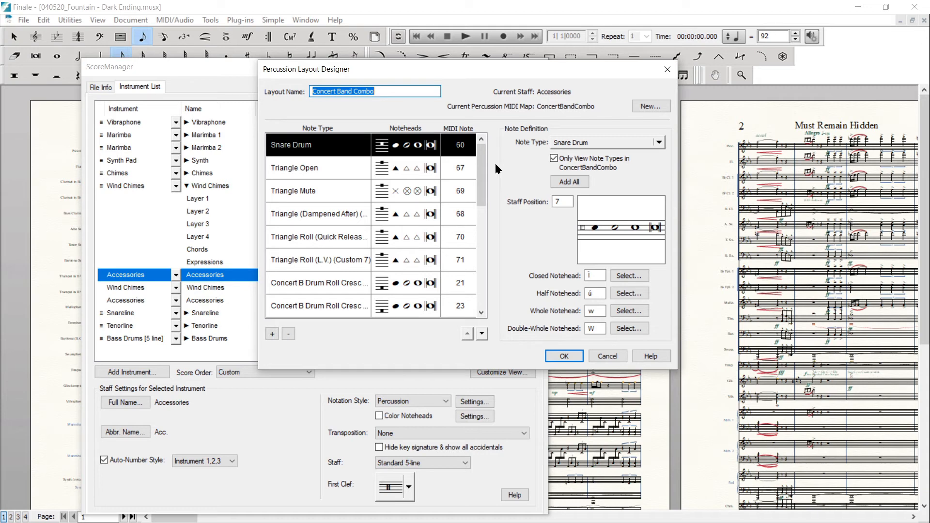
{"action": "scroll", "coordinate": [486, 176], "scroll_direction": "down", "scroll_amount": 1}
{"action": "left_click_drag", "start_coordinate": [486, 177], "coordinate": [495, 150]}
{"action": "left_click", "coordinate": [580, 355]}
{"action": "left_click", "coordinate": [491, 313]}
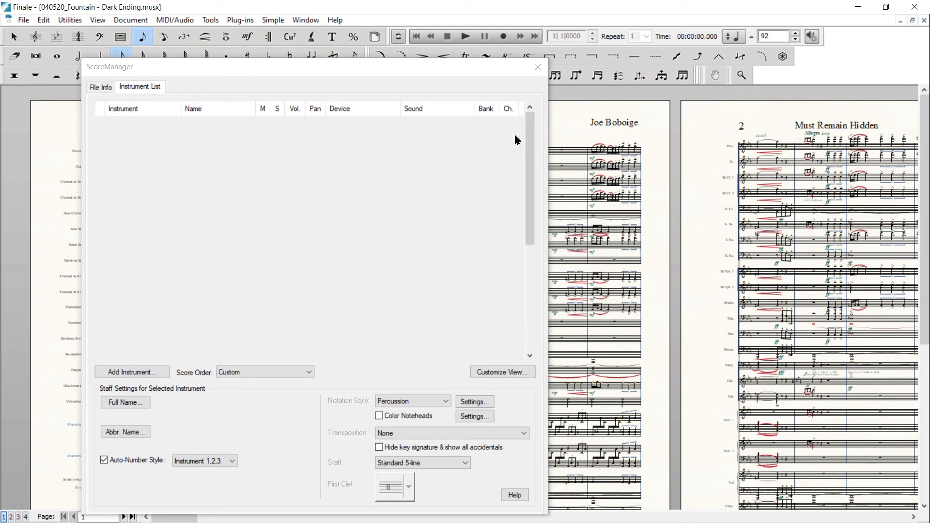
{"action": "left_click", "coordinate": [539, 68]}
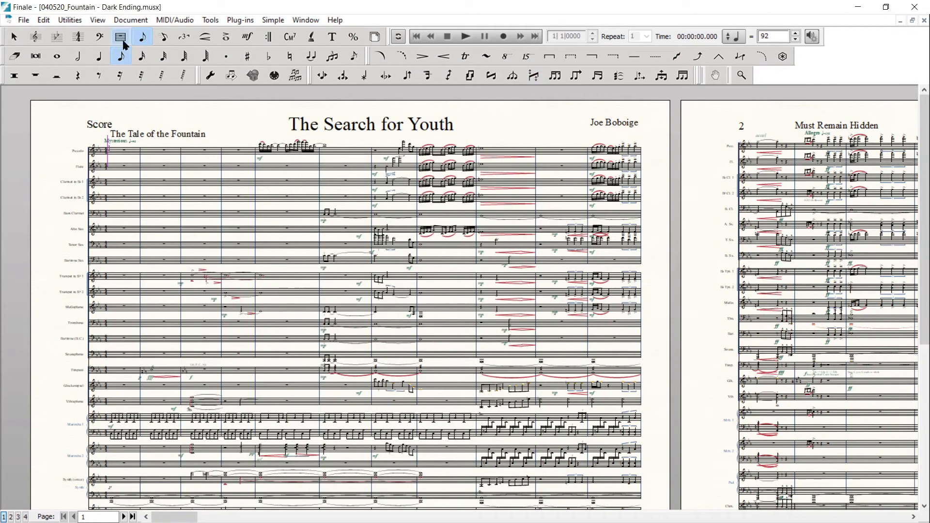
Save only the percussion layouts of this score as a library file named Custom Percussion Layouts
{"action": "left_click", "coordinate": [24, 21]}
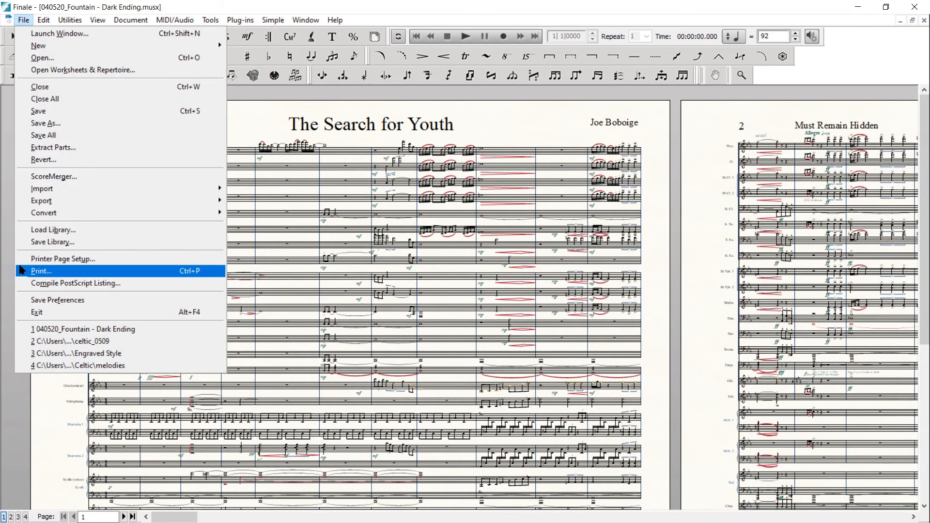
{"action": "left_click", "coordinate": [80, 244]}
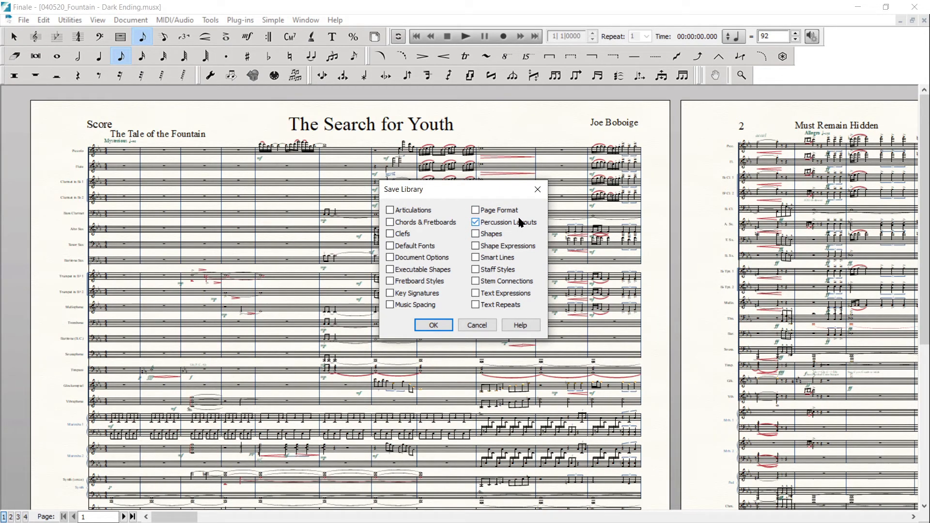
{"action": "left_click", "coordinate": [440, 327]}
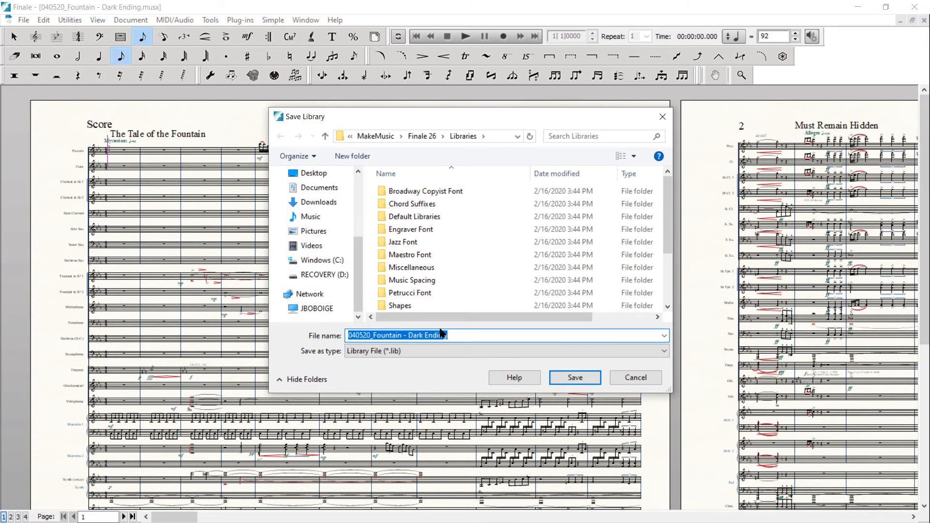
{"action": "key", "text": "BackSpace"}
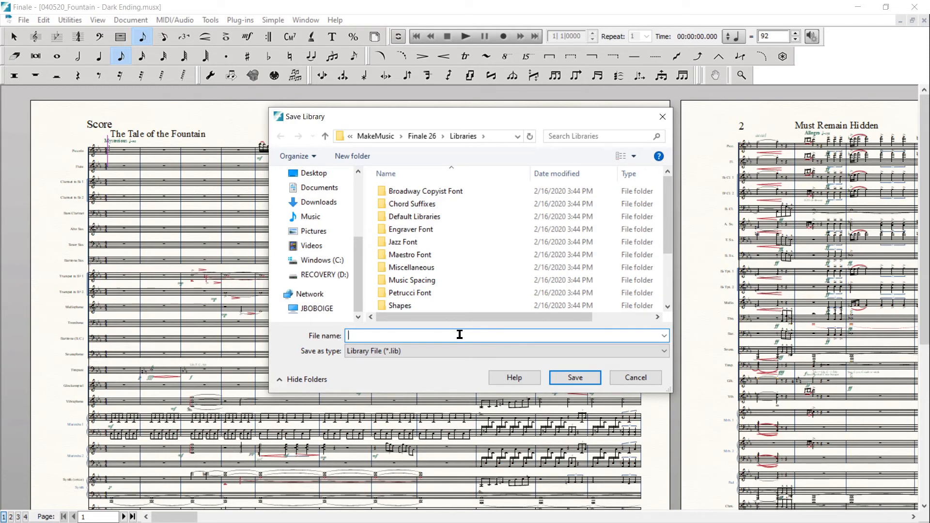
{"action": "type", "text": "Percussion"}
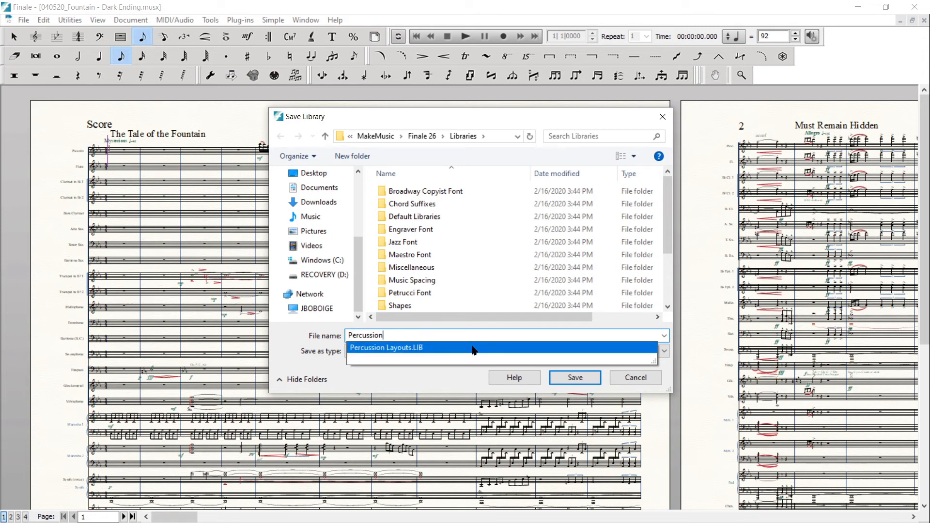
{"action": "left_click_drag", "start_coordinate": [670, 229], "coordinate": [665, 305]}
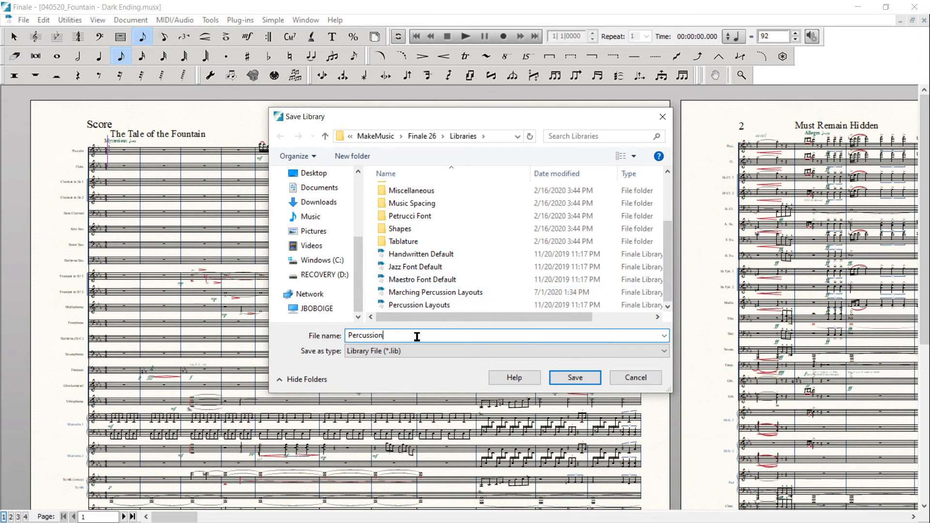
{"action": "type", "text": "Layouts"}
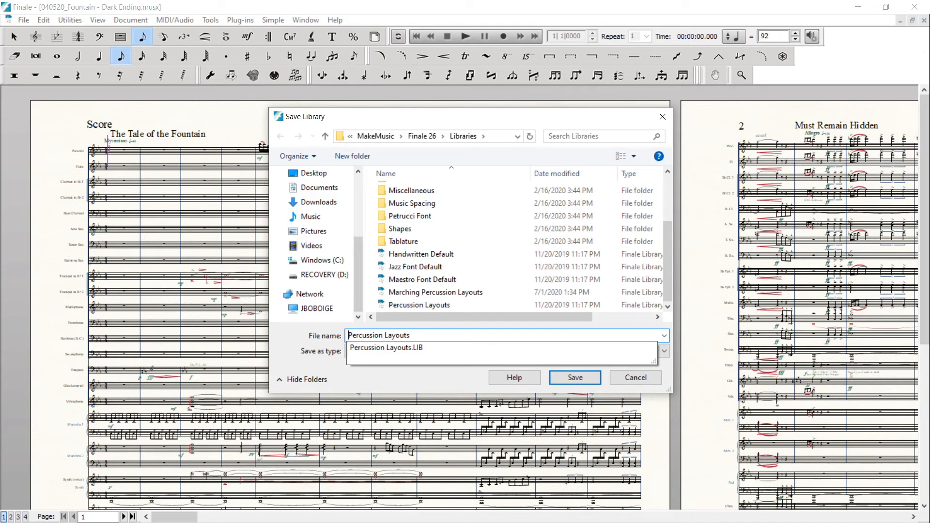
{"action": "type", "text": "Custom"}
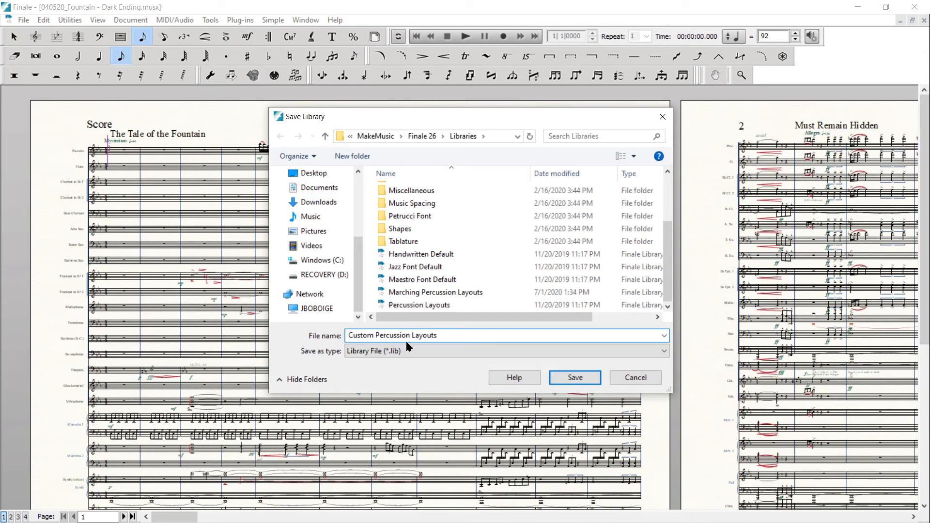
{"action": "left_click", "coordinate": [576, 379]}
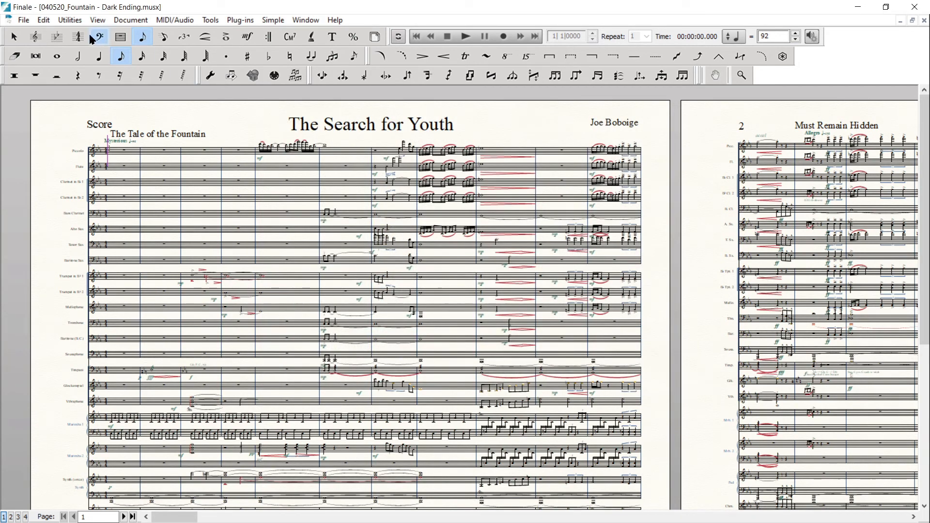
Start a new document with the setup wizard using the Pep Band ensemble and Engraved Style
{"action": "left_click", "coordinate": [23, 20]}
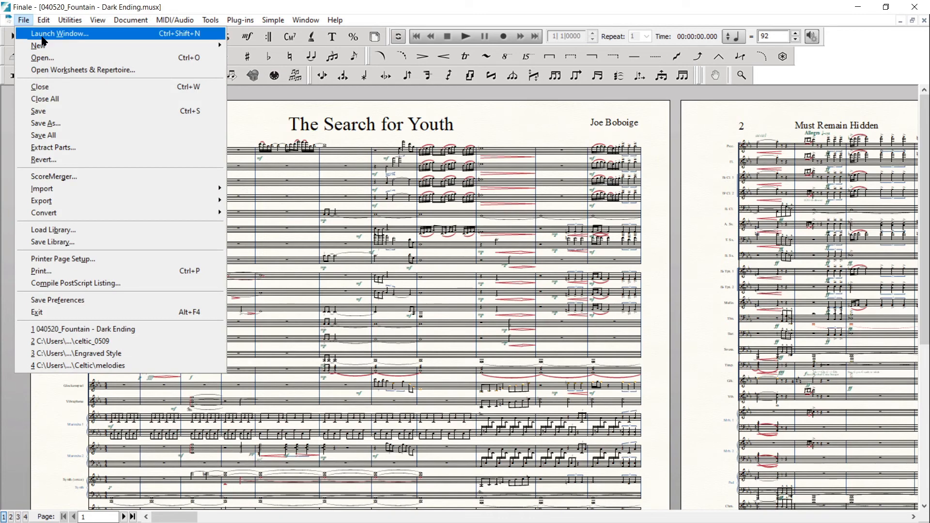
{"action": "mouse_move", "coordinate": [45, 45]}
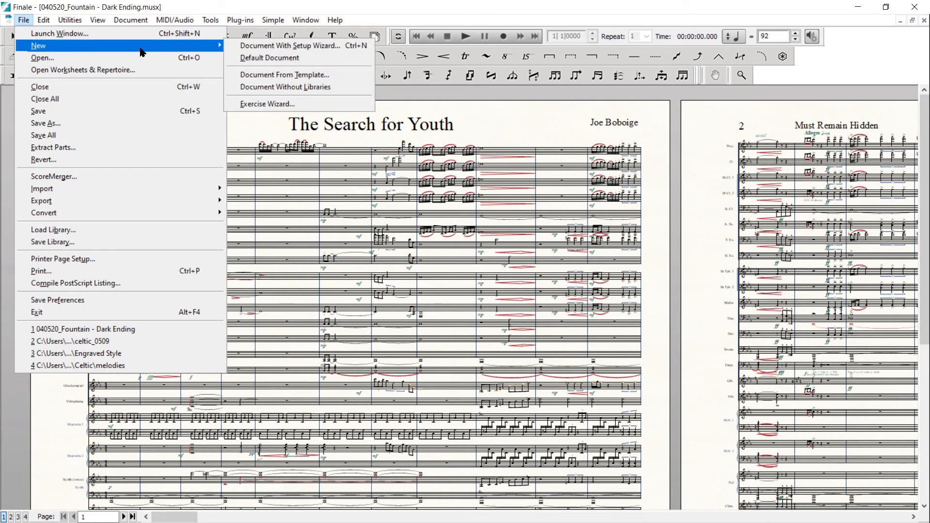
{"action": "left_click", "coordinate": [241, 49]}
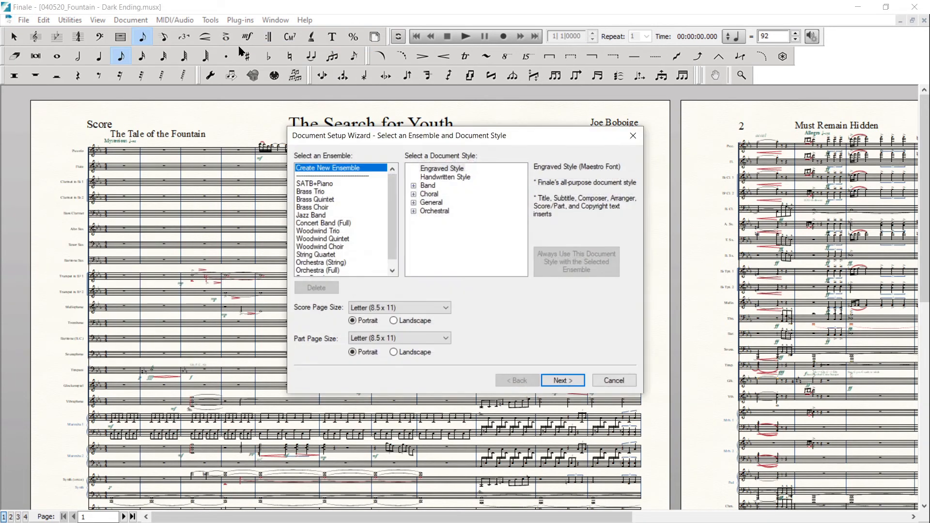
{"action": "scroll", "coordinate": [394, 228], "scroll_direction": "down", "scroll_amount": 3}
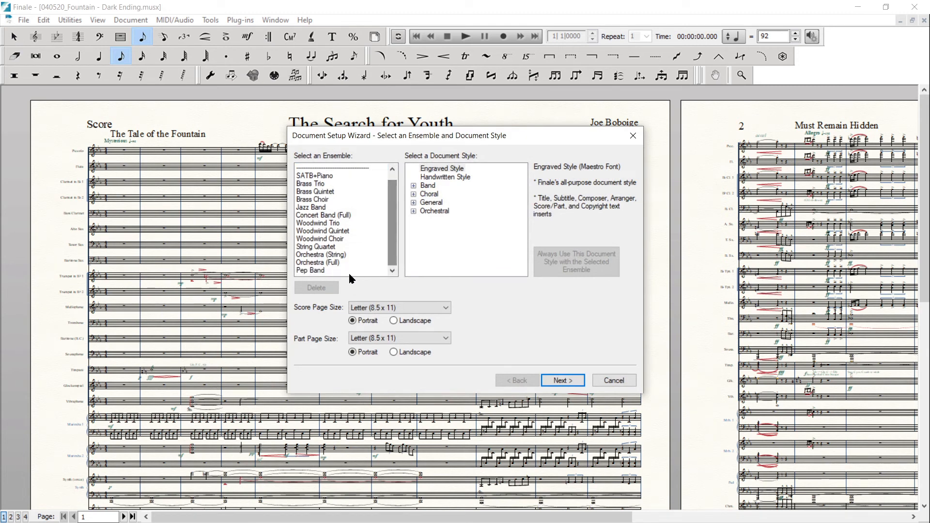
{"action": "left_click", "coordinate": [345, 271]}
{"action": "left_click", "coordinate": [562, 380]}
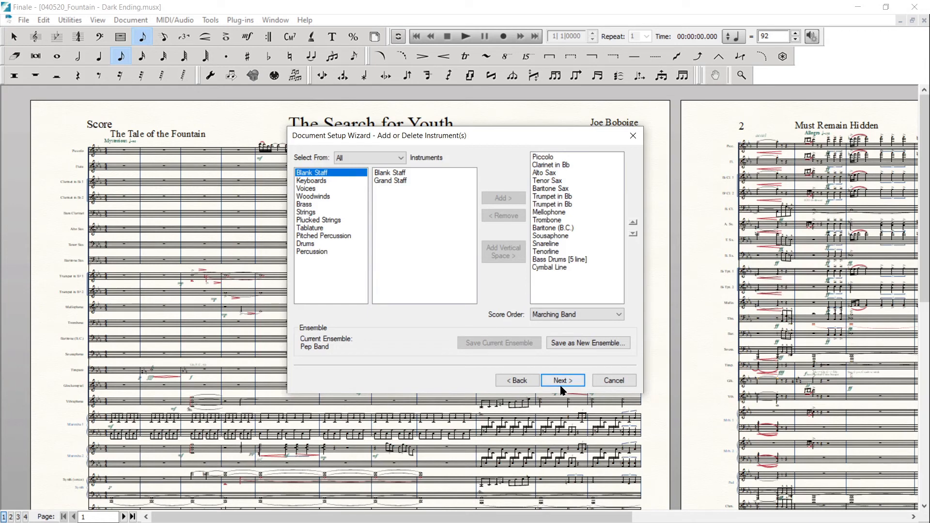
Add the Accessories percussion instrument to the ensemble and move it directly above Snareline
{"action": "left_click", "coordinate": [314, 252]}
{"action": "left_click", "coordinate": [397, 182]}
{"action": "left_click", "coordinate": [520, 199]}
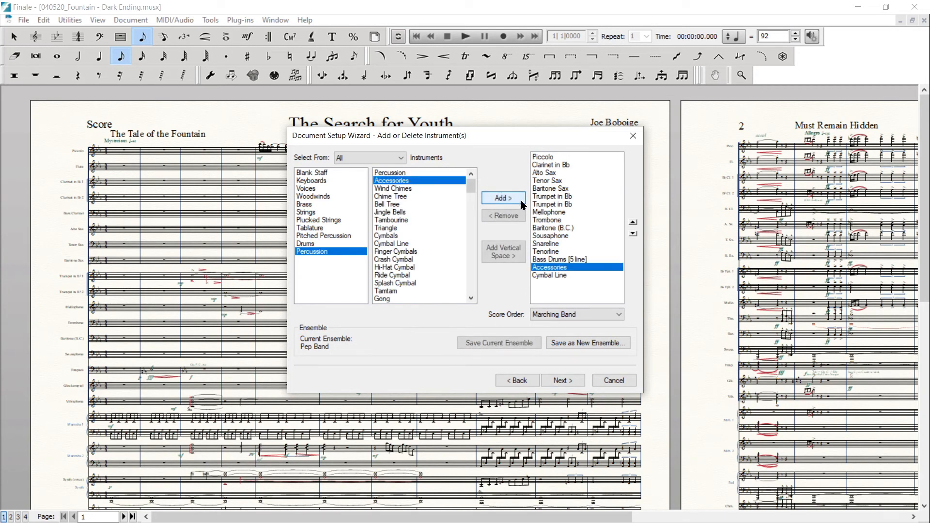
{"action": "left_click", "coordinate": [633, 223]}
{"action": "left_click", "coordinate": [633, 223]}
{"action": "left_click", "coordinate": [633, 223]}
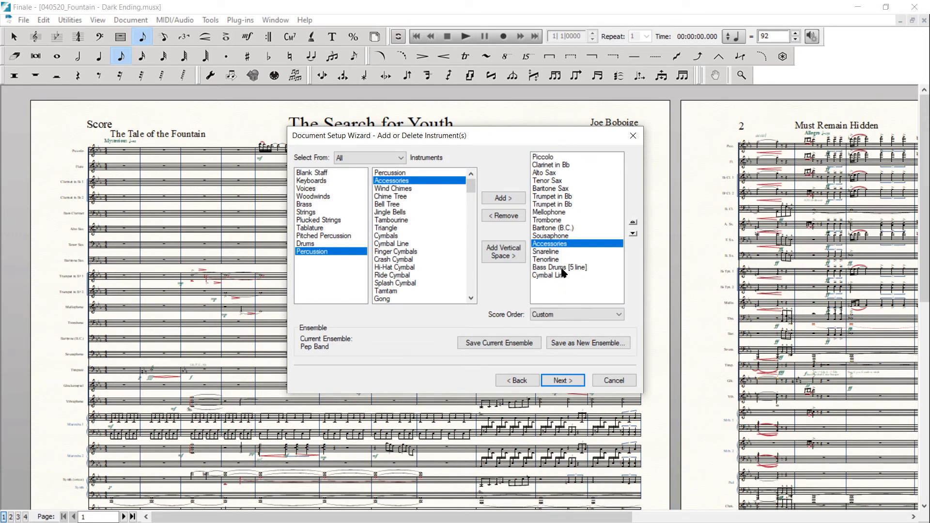
Complete the document setup with blank score information, without saving the changes to the Pep Band ensemble
{"action": "left_click", "coordinate": [567, 382]}
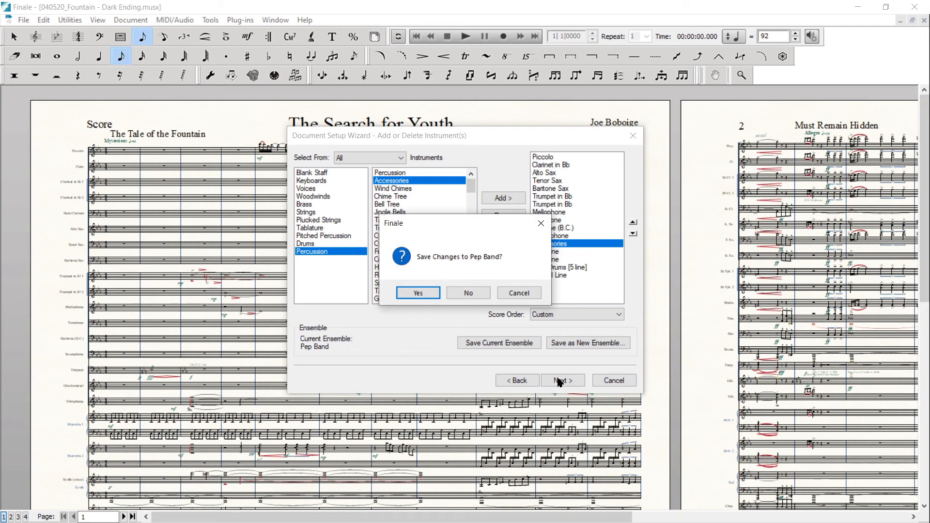
{"action": "left_click", "coordinate": [469, 293]}
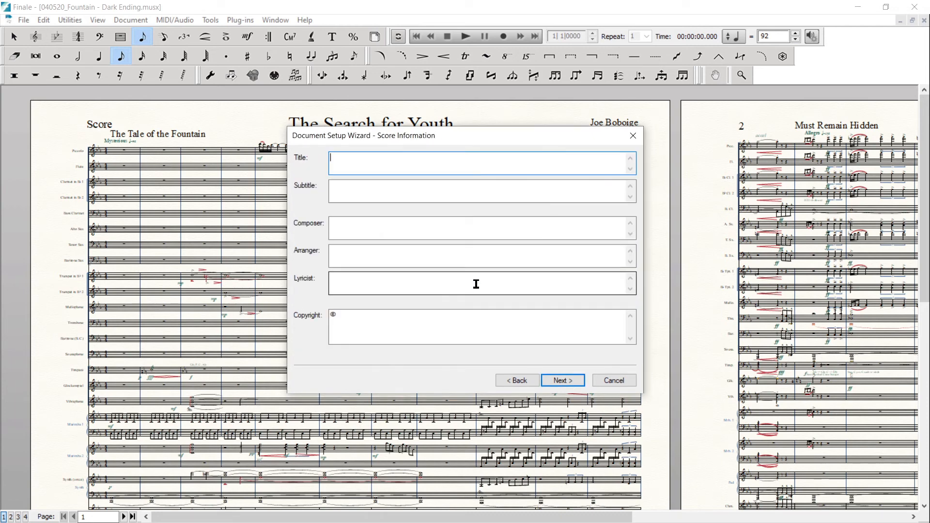
{"action": "left_click", "coordinate": [561, 381]}
{"action": "left_click", "coordinate": [560, 380]}
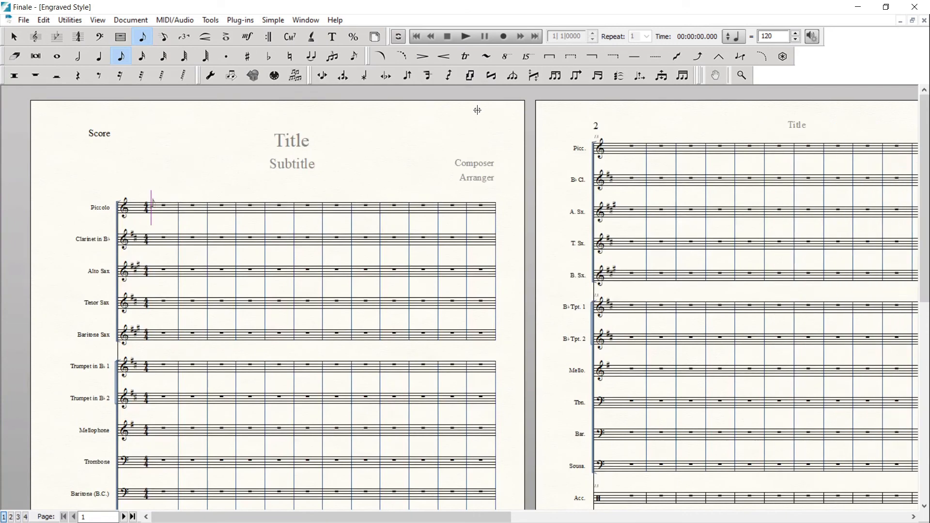
Load the Custom Percussion Layouts library into the new document
{"action": "left_click", "coordinate": [299, 24]}
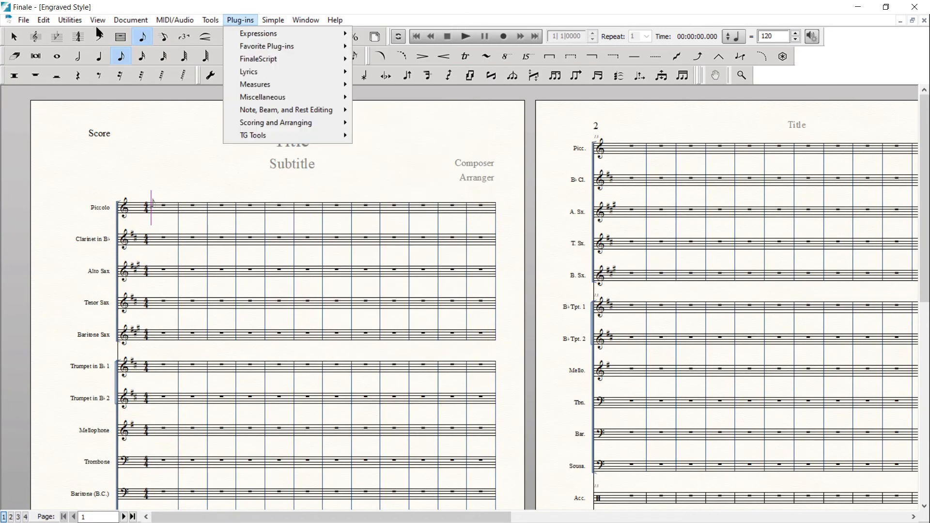
{"action": "left_click", "coordinate": [22, 19]}
{"action": "left_click", "coordinate": [22, 19]}
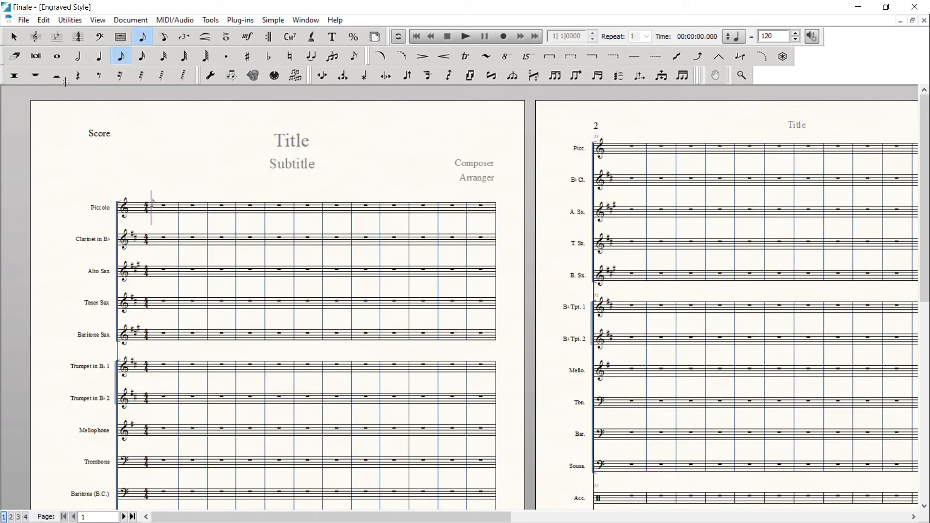
{"action": "left_click", "coordinate": [23, 21]}
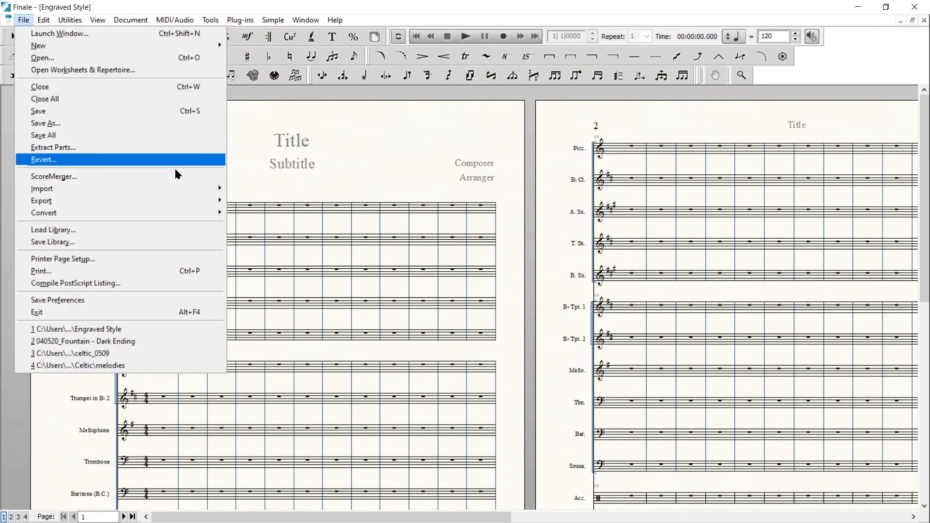
{"action": "left_click", "coordinate": [210, 231]}
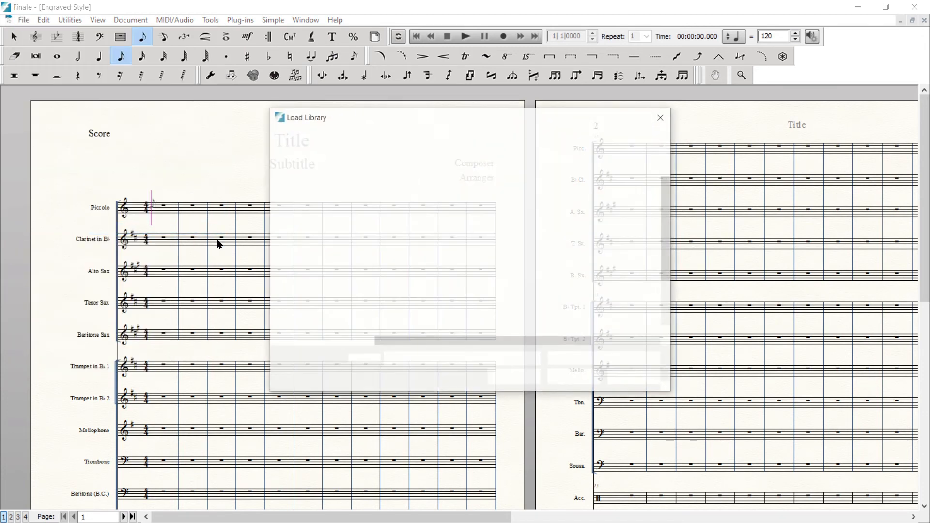
{"action": "left_click_drag", "start_coordinate": [668, 190], "coordinate": [677, 256]}
{"action": "left_click", "coordinate": [550, 266]}
{"action": "left_click", "coordinate": [575, 378]}
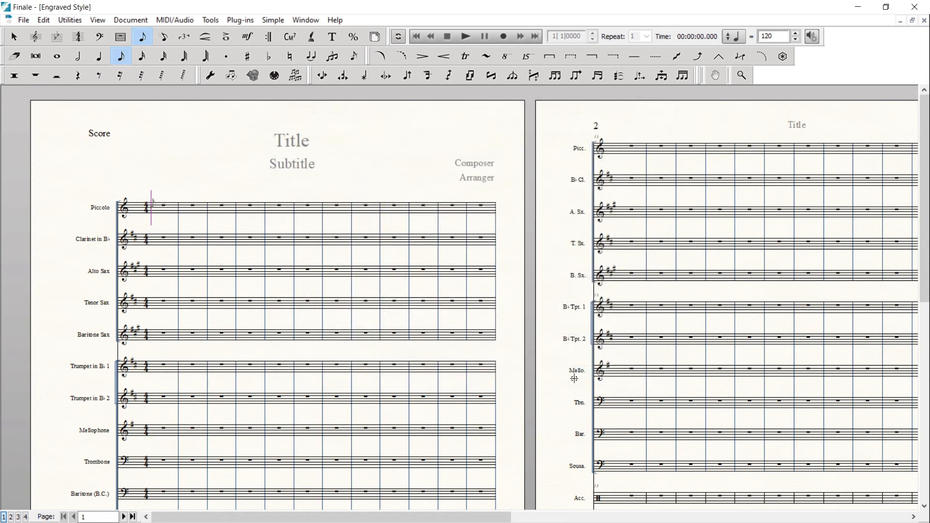
Open the ScoreManager and set the Accessories staff's playback device to Kontakt 5
{"action": "left_click", "coordinate": [308, 20]}
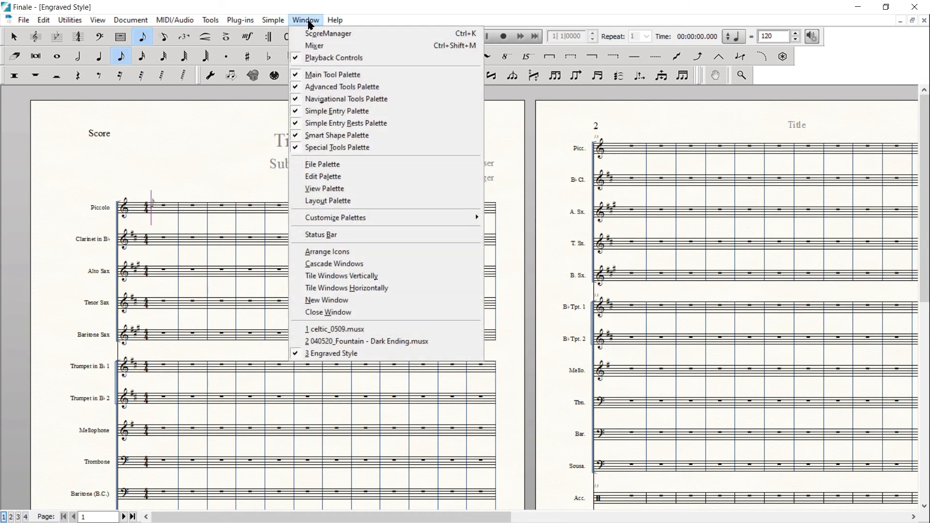
{"action": "left_click", "coordinate": [313, 34]}
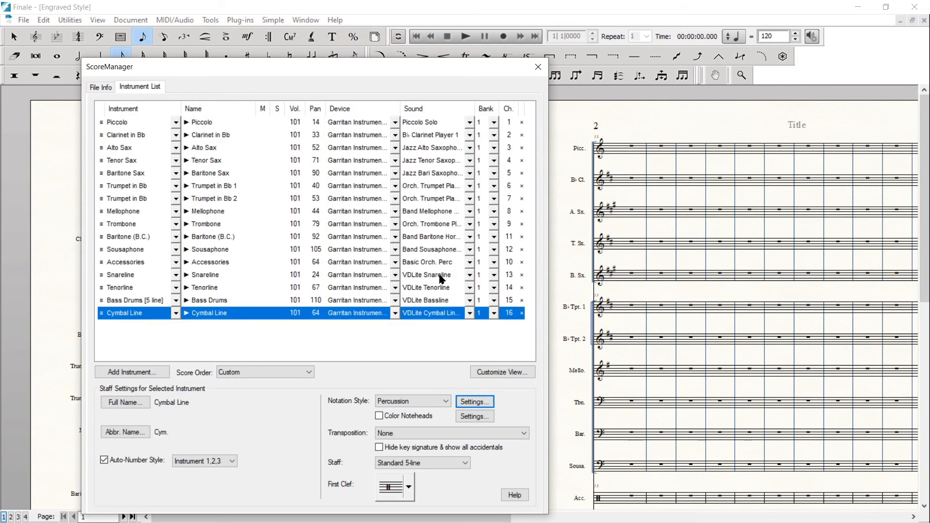
{"action": "left_click", "coordinate": [442, 275]}
{"action": "left_click", "coordinate": [382, 346]}
{"action": "left_click", "coordinate": [388, 277]}
{"action": "left_click", "coordinate": [382, 264]}
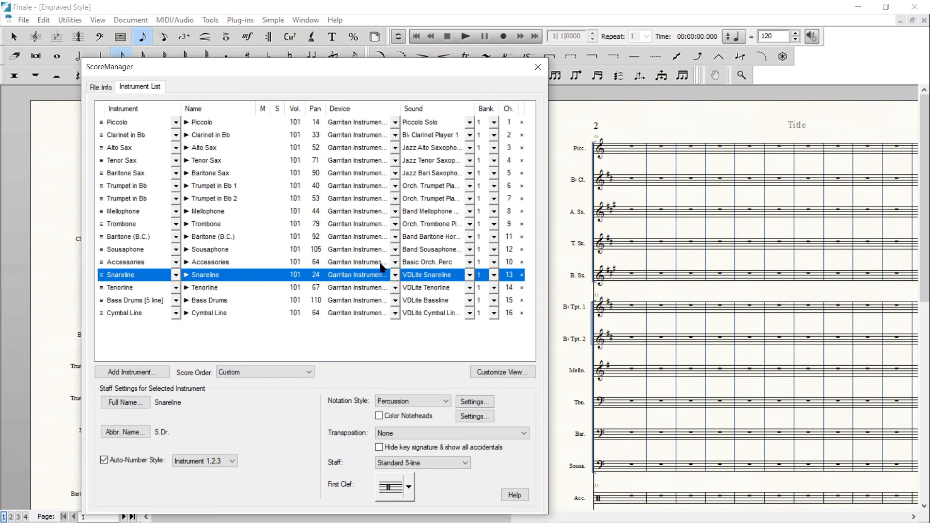
{"action": "left_click", "coordinate": [382, 264]}
{"action": "left_click", "coordinate": [367, 314]}
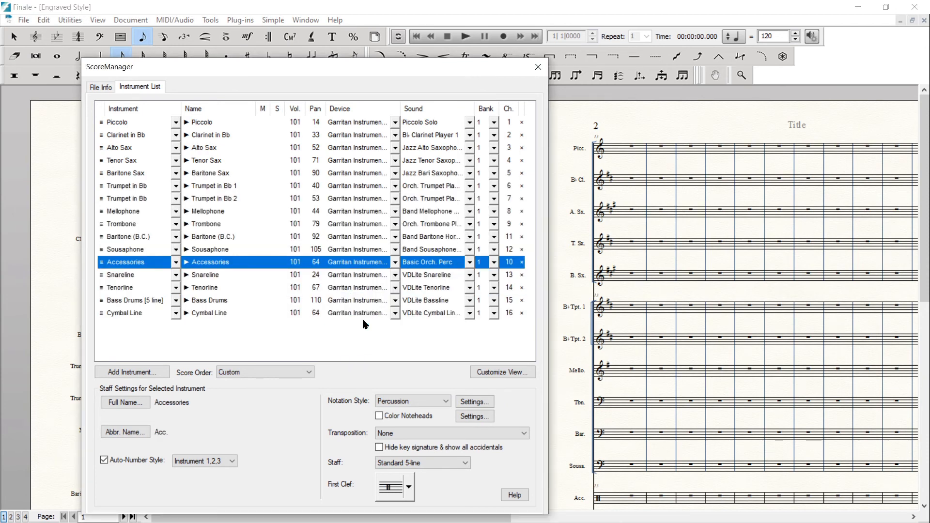
Set the playback device of the Snareline, Tenorline, Bass Drums and Cymbal Line staves to Kontakt 5
{"action": "left_click", "coordinate": [372, 276]}
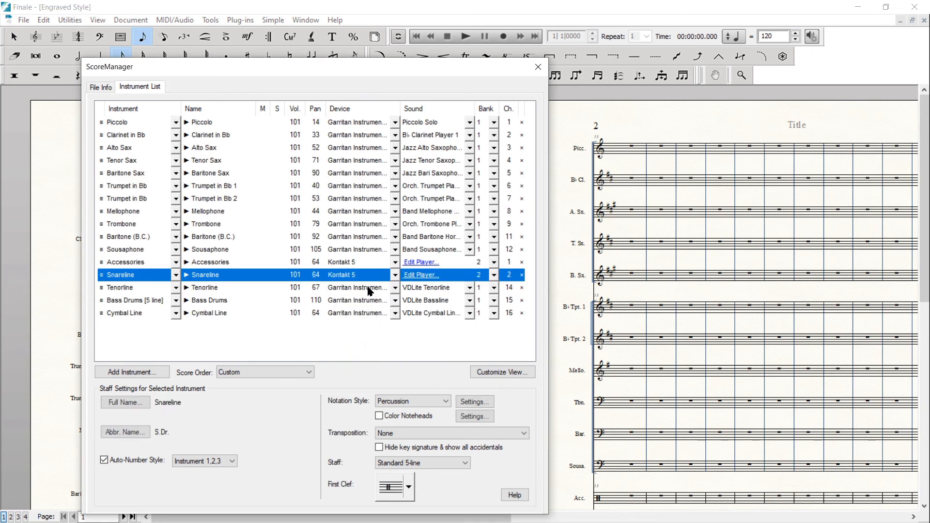
{"action": "left_click", "coordinate": [365, 289]}
{"action": "left_click", "coordinate": [365, 302]}
{"action": "left_click", "coordinate": [364, 314]}
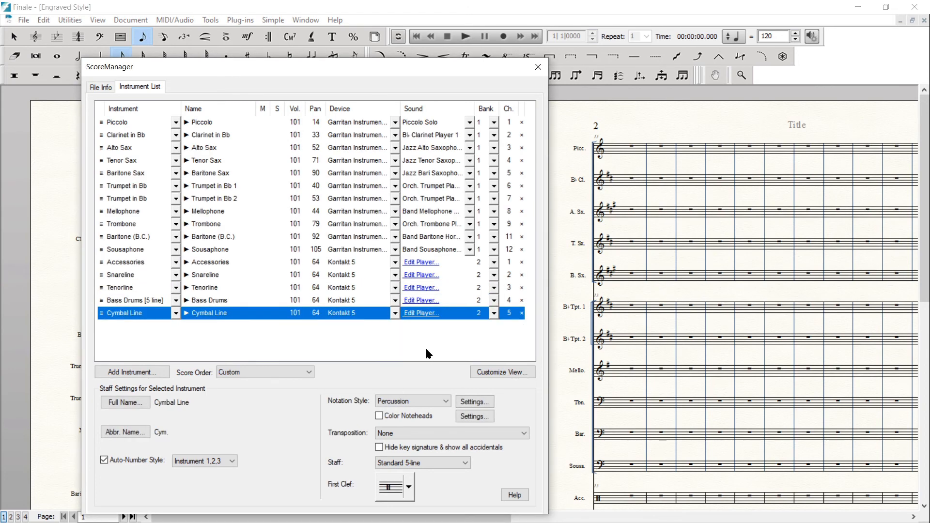
Assign the Concert Band Combo percussion layout to the Accessories staff
{"action": "left_click", "coordinate": [338, 263]}
{"action": "left_click", "coordinate": [475, 402]}
{"action": "left_click", "coordinate": [474, 402]}
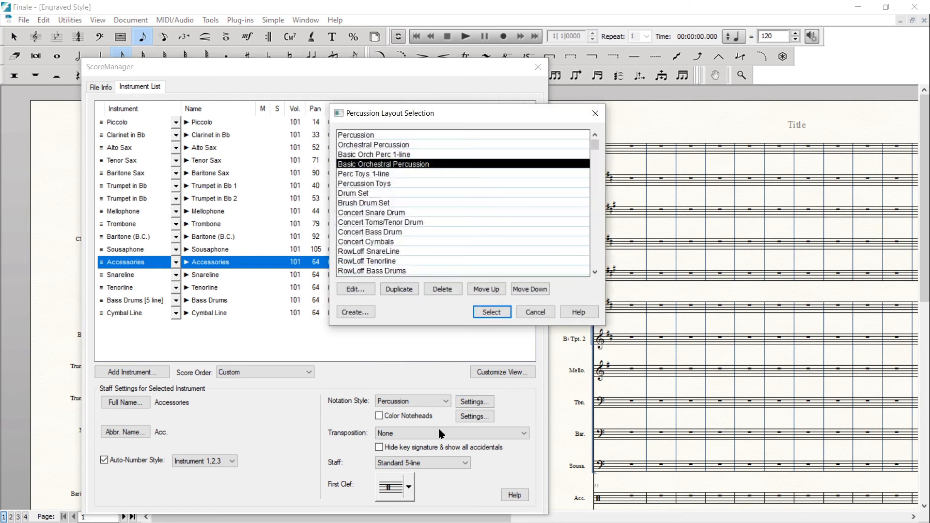
{"action": "left_click_drag", "start_coordinate": [595, 146], "coordinate": [595, 264]}
{"action": "left_click", "coordinate": [380, 261]}
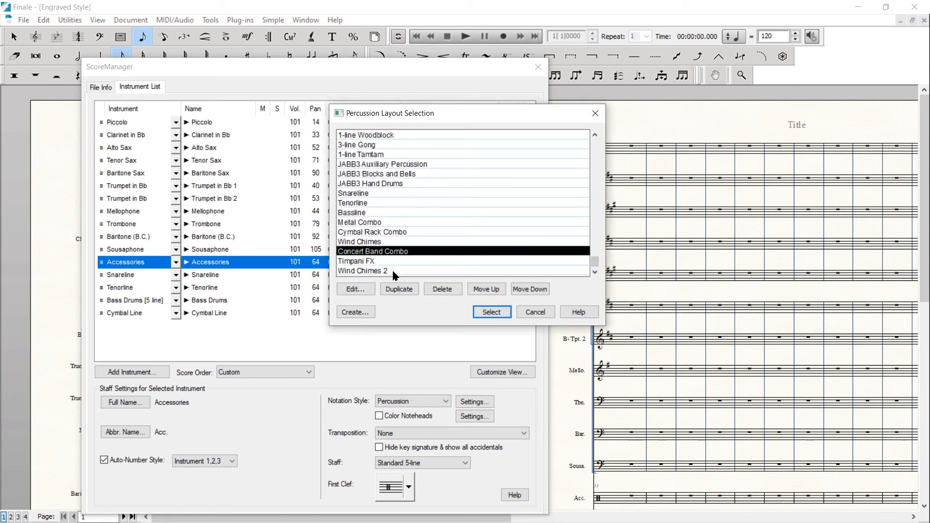
{"action": "left_click", "coordinate": [491, 312]}
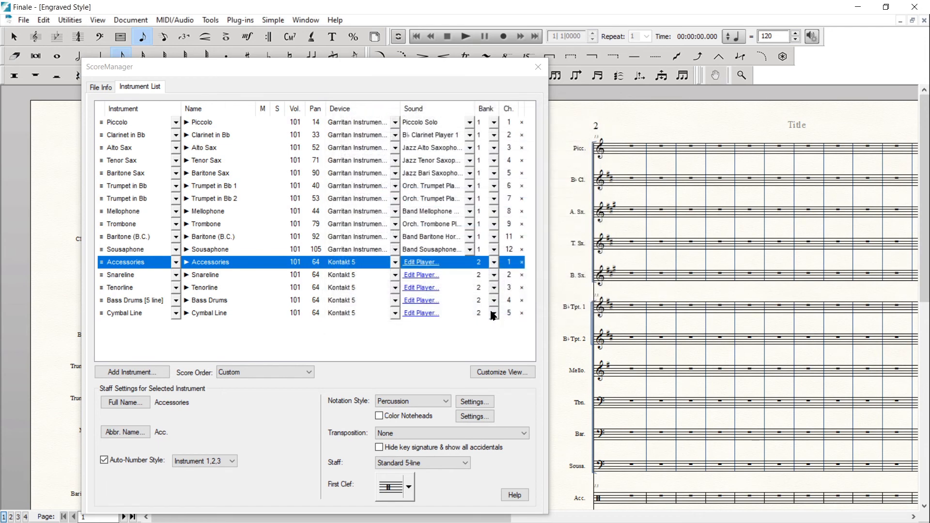
Load Concert Band Combo.nki from Virtual Drumline 2.5's Combination Instruments into the Accessories staff's Kontakt player
{"action": "left_click", "coordinate": [418, 262]}
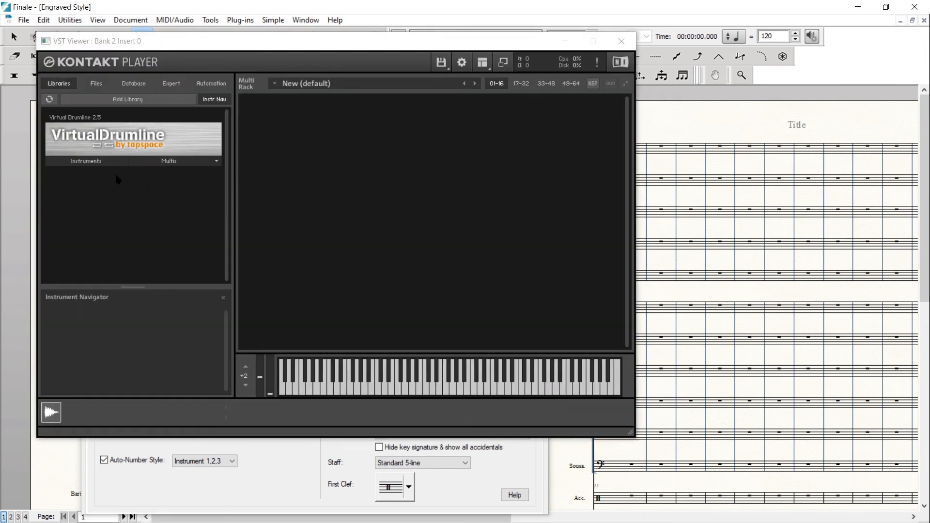
{"action": "left_click", "coordinate": [104, 164]}
{"action": "left_click", "coordinate": [97, 178]}
{"action": "left_click", "coordinate": [97, 177]}
{"action": "left_click", "coordinate": [97, 176]}
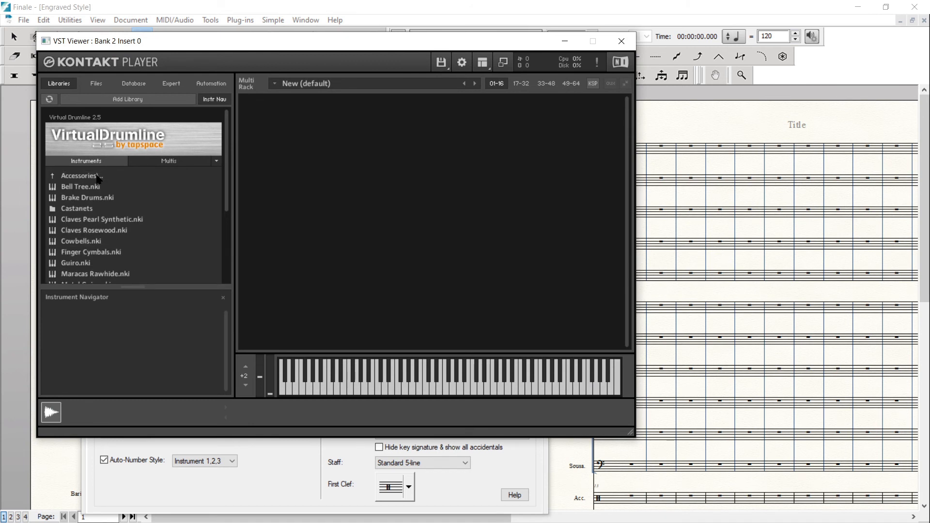
{"action": "left_click", "coordinate": [97, 177]}
{"action": "left_click", "coordinate": [111, 208]}
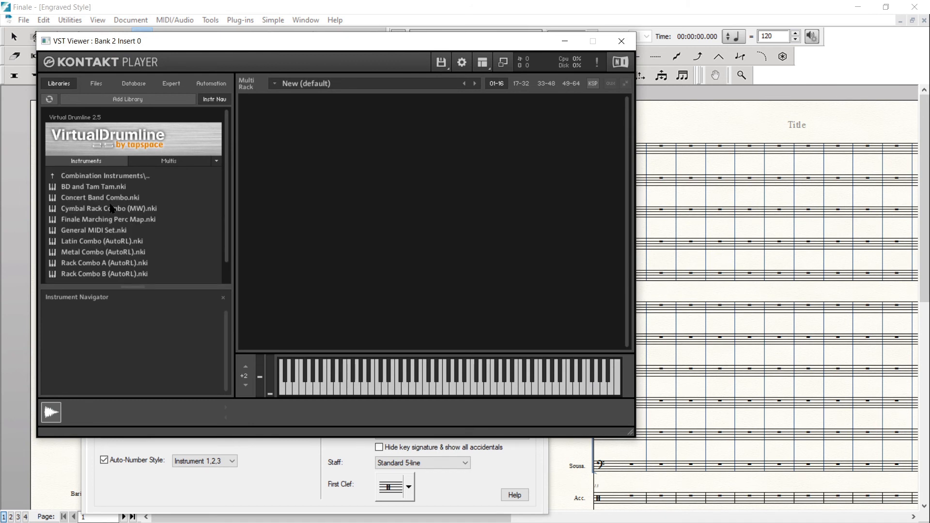
{"action": "double_click", "coordinate": [134, 200]}
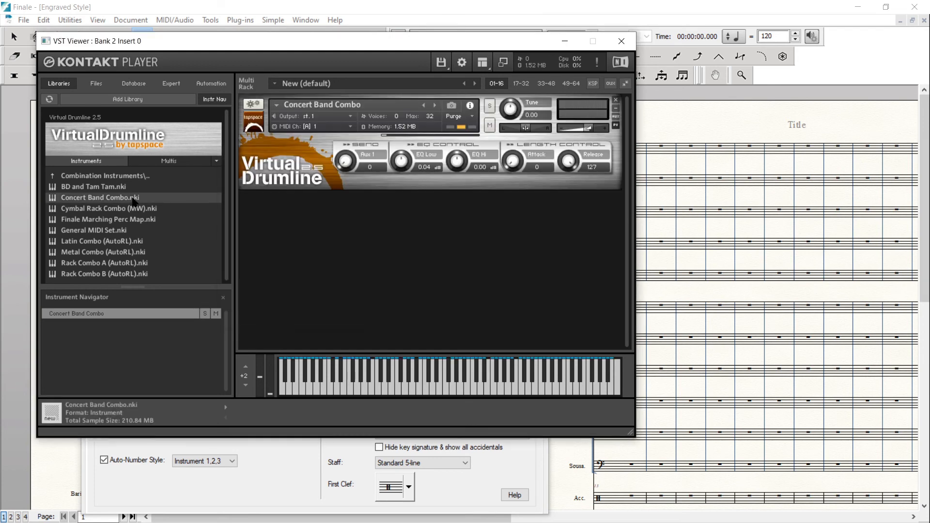
{"action": "left_click", "coordinate": [622, 41]}
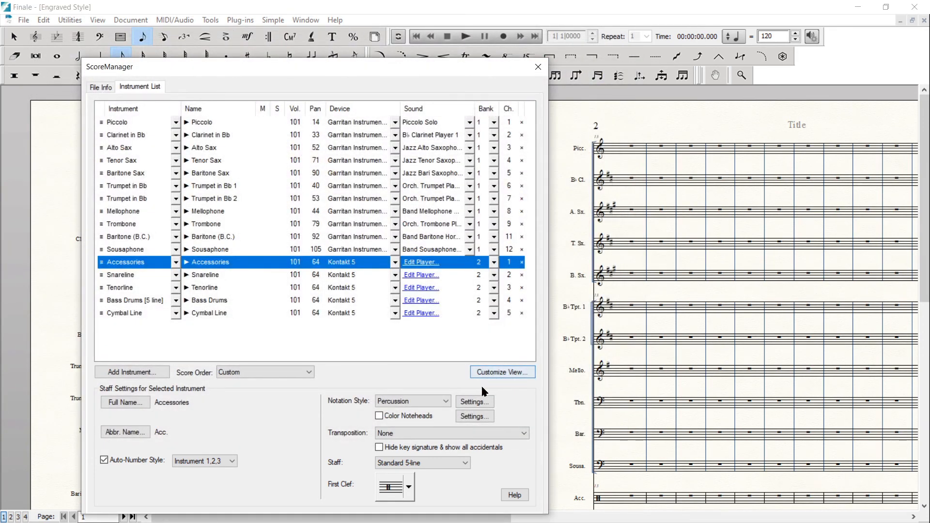
Set the Concert Band Combo layout's percussion MIDI map to ConcertBandCombo from the Tapspace Drumline for Finale device
{"action": "left_click", "coordinate": [474, 402]}
{"action": "left_click", "coordinate": [355, 289]}
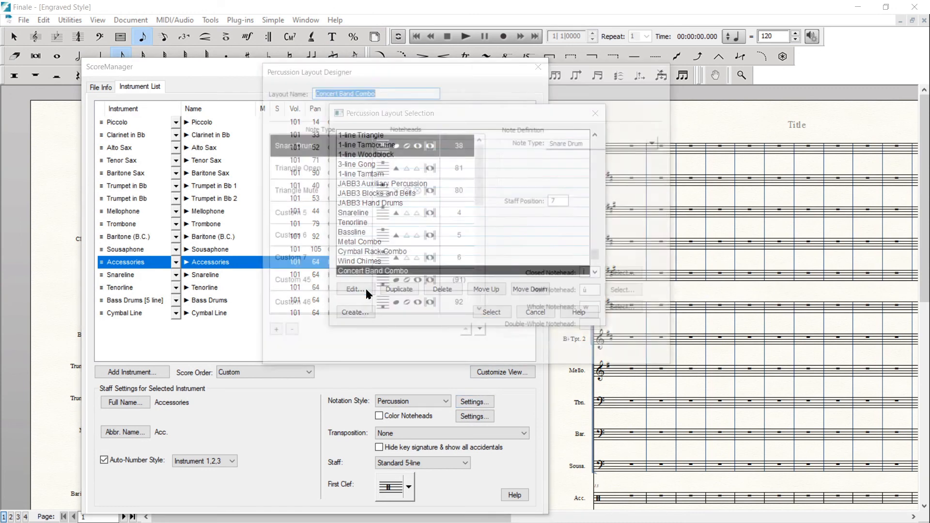
{"action": "left_click", "coordinate": [659, 107]}
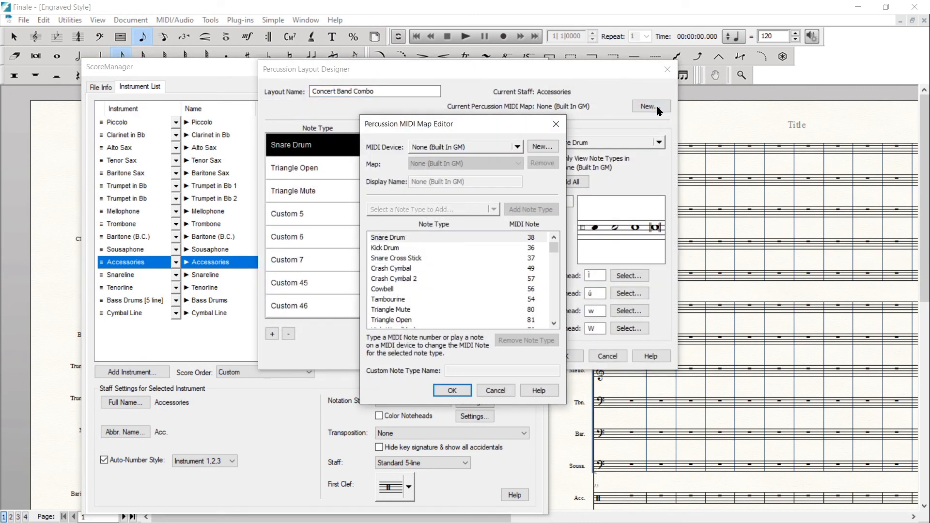
{"action": "left_click", "coordinate": [511, 146]}
{"action": "left_click", "coordinate": [503, 216]}
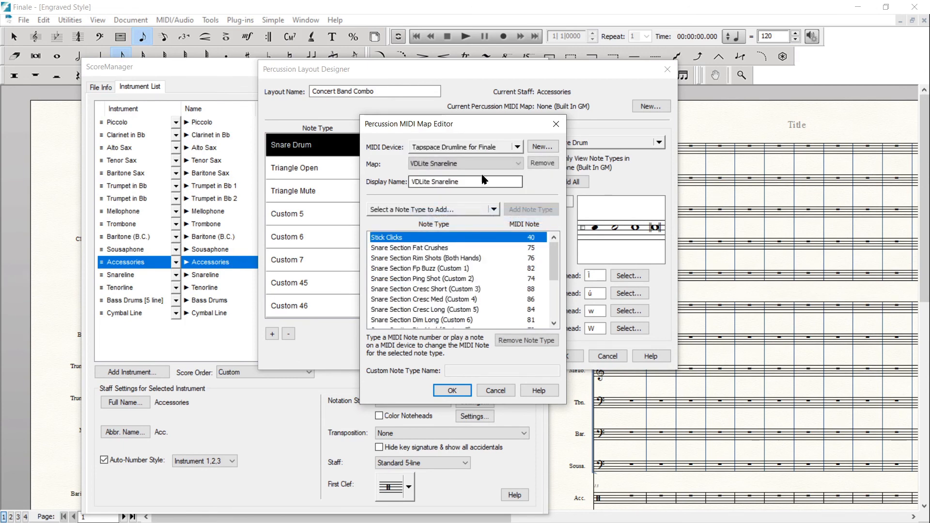
{"action": "left_click", "coordinate": [483, 165]}
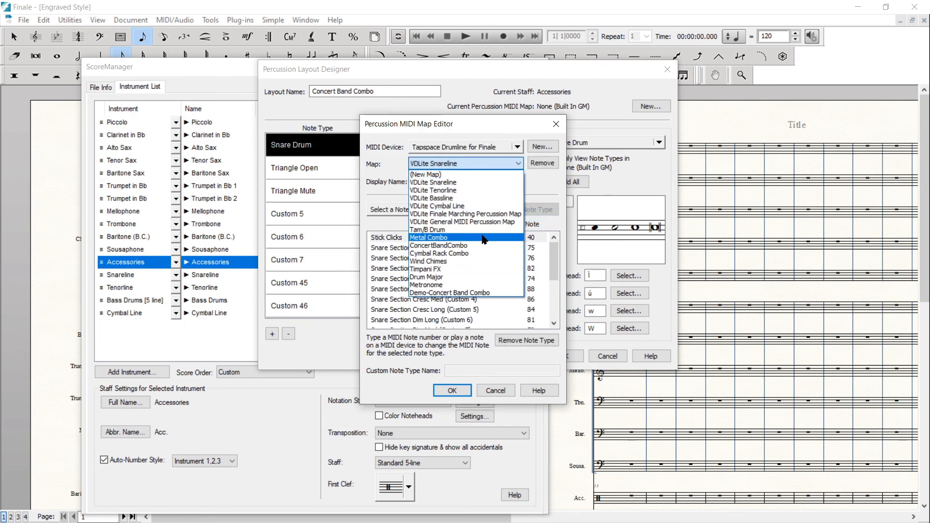
{"action": "left_click", "coordinate": [483, 245]}
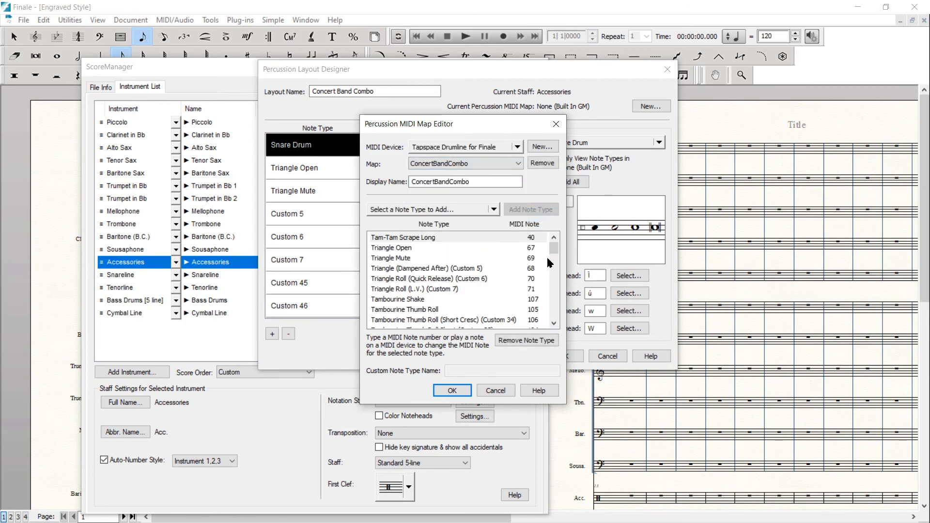
{"action": "left_click_drag", "start_coordinate": [553, 253], "coordinate": [555, 313]}
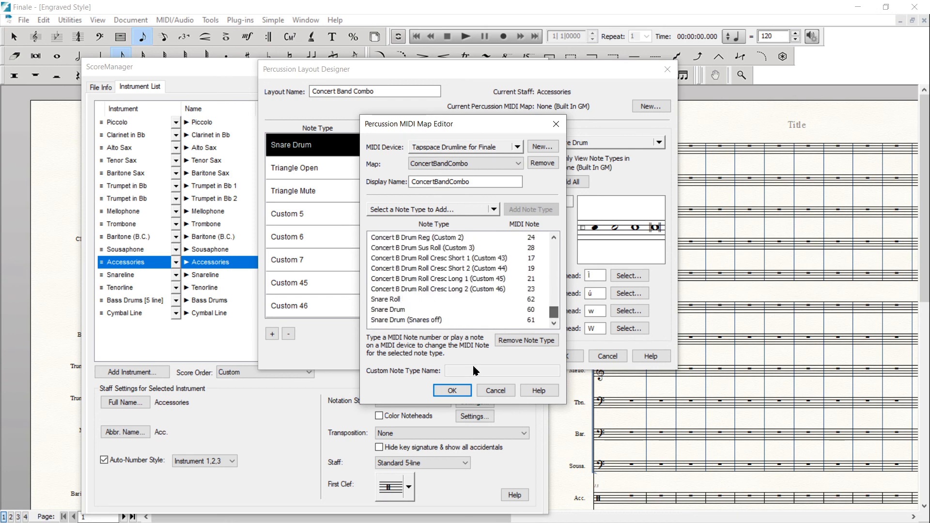
{"action": "left_click", "coordinate": [446, 391]}
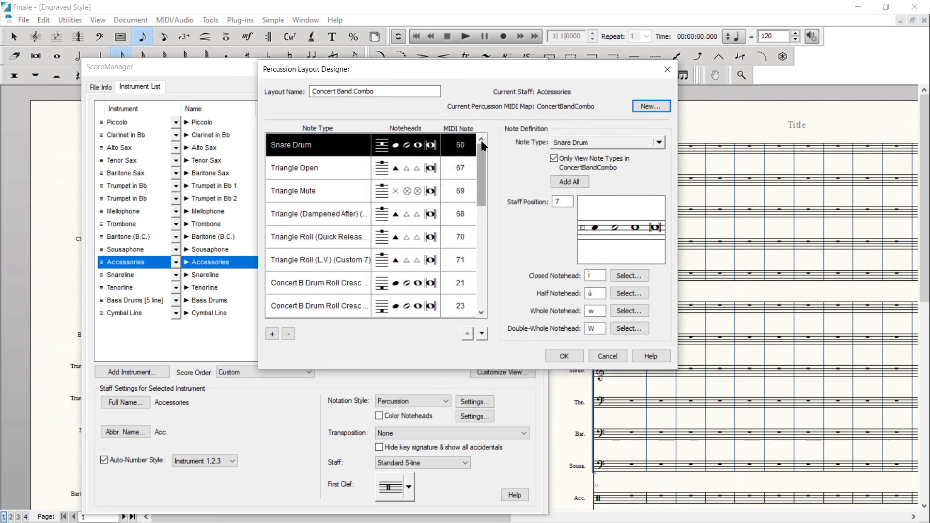
Accept the edited Concert Band Combo layout, select it for the Accessories staff and close the ScoreManager
{"action": "left_click_drag", "start_coordinate": [479, 194], "coordinate": [478, 173]}
{"action": "left_click", "coordinate": [565, 356]}
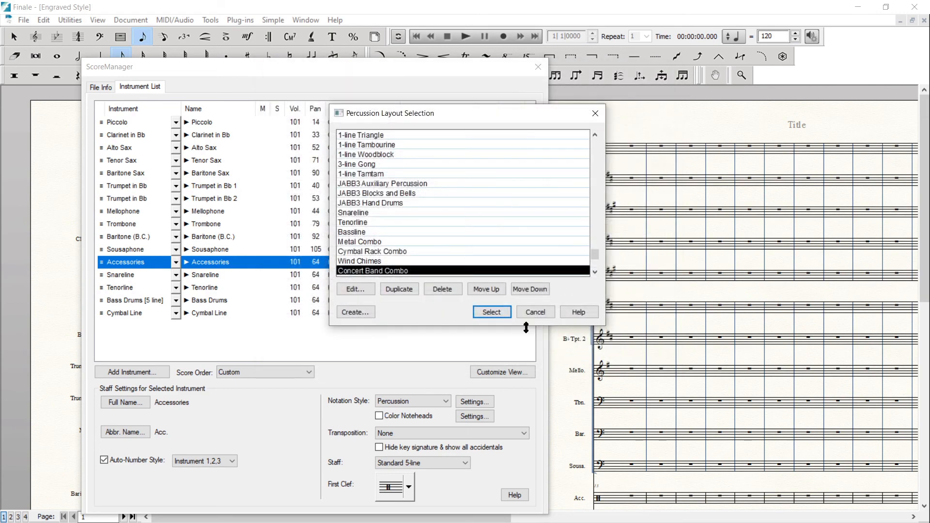
{"action": "left_click", "coordinate": [491, 313]}
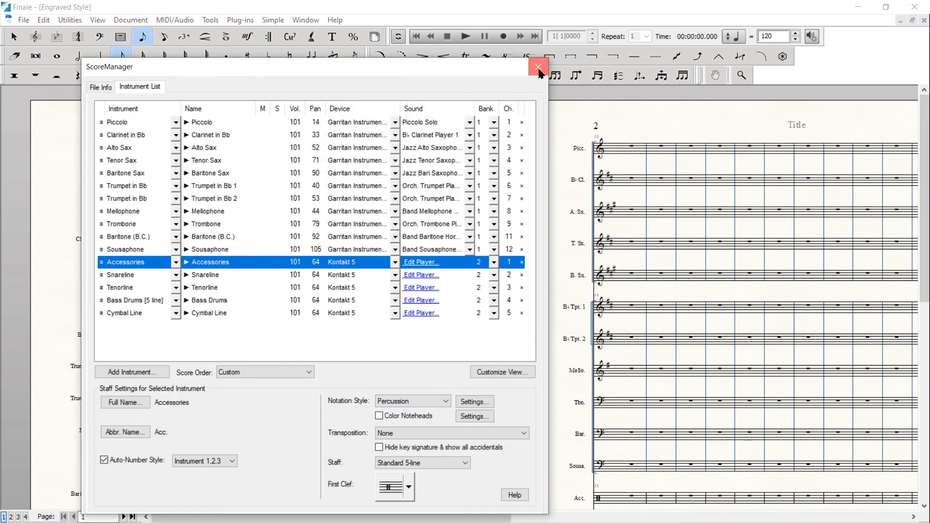
{"action": "left_click", "coordinate": [538, 66]}
Step the entry caret up and down through the percussion note types in the Accessories staff's first measure
{"action": "scroll", "coordinate": [176, 382], "scroll_direction": "down", "scroll_amount": 5}
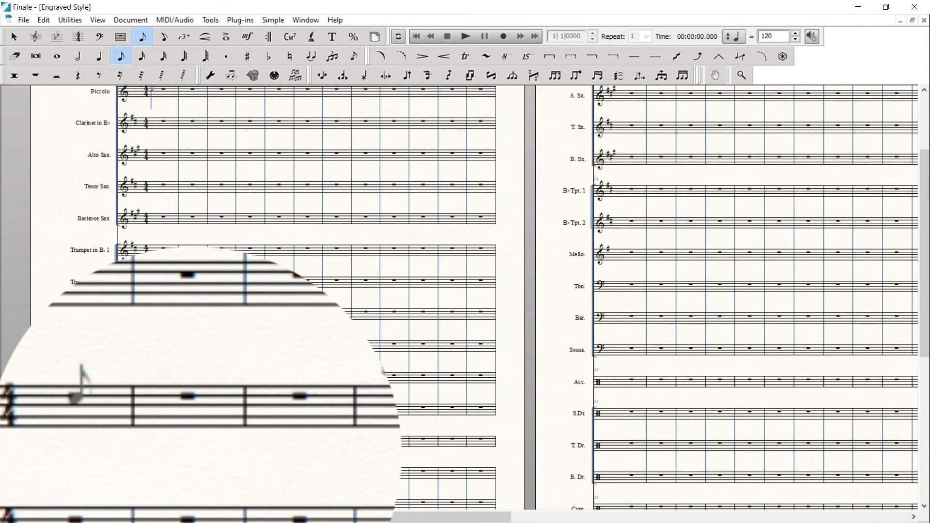
{"action": "left_click", "coordinate": [157, 473]}
{"action": "key", "text": "Up"}
{"action": "key", "text": "Up"}
{"action": "key", "text": "Up"}
{"action": "key", "text": "Up"}
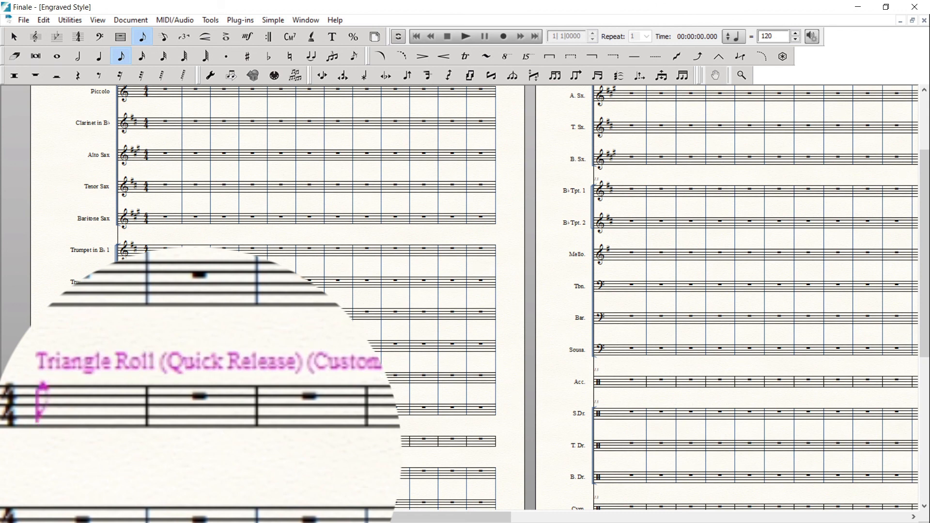
{"action": "key", "text": "Down"}
{"action": "key", "text": "Down"}
{"action": "key", "text": "Down"}
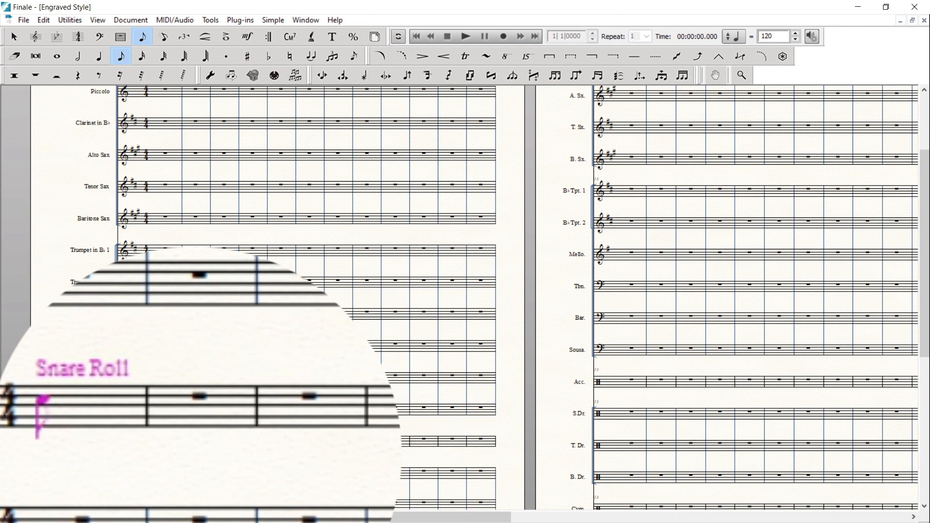